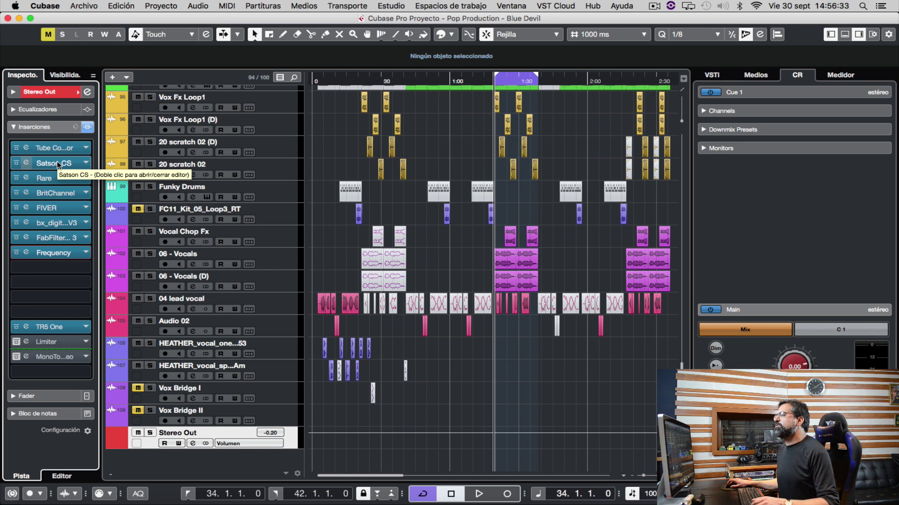
Open the Satson CS insert on the Stereo Out channel and examine its two EQ modules
{"action": "double_click", "coordinate": [54, 162]}
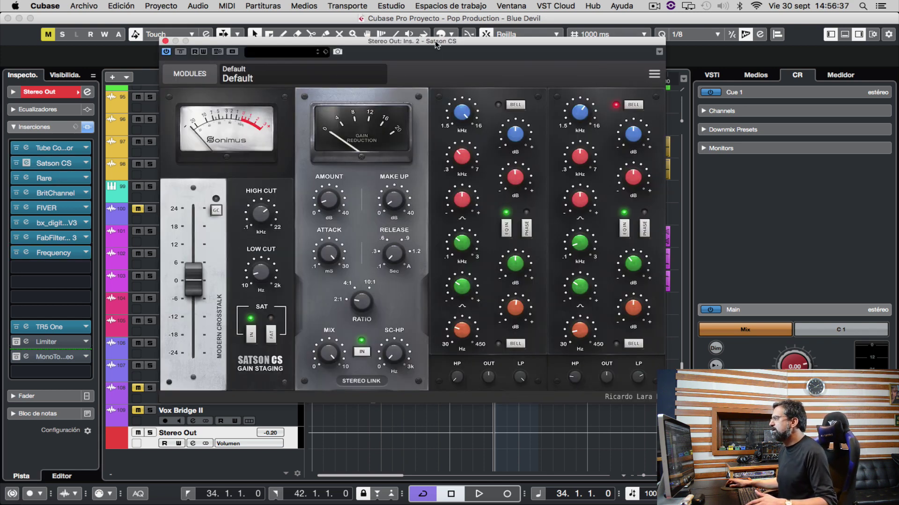
{"action": "left_click_drag", "start_coordinate": [437, 39], "coordinate": [443, 36]}
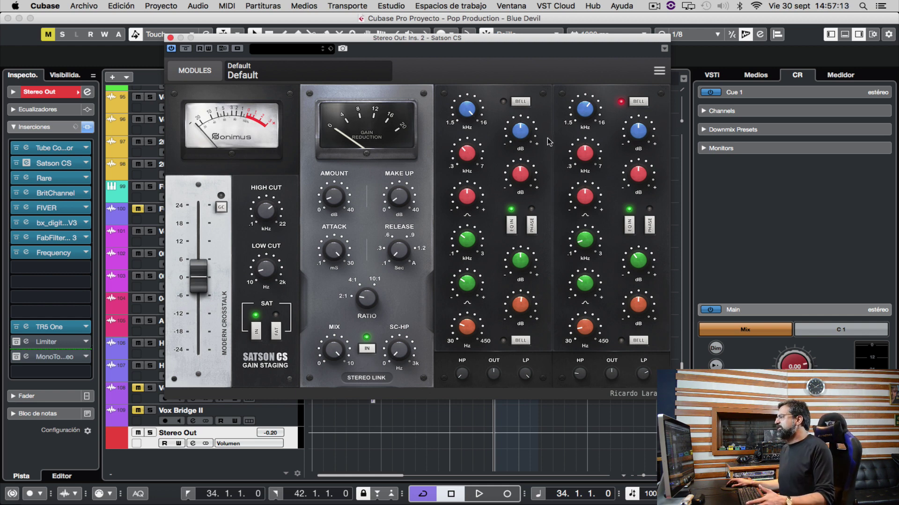
{"action": "left_click_drag", "start_coordinate": [571, 34], "coordinate": [583, 38]}
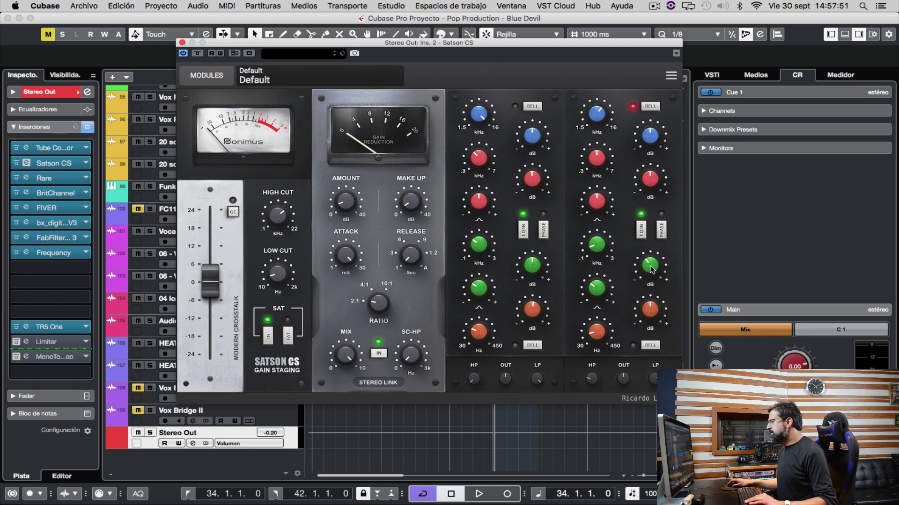
{"action": "mouse_move", "coordinate": [594, 251]}
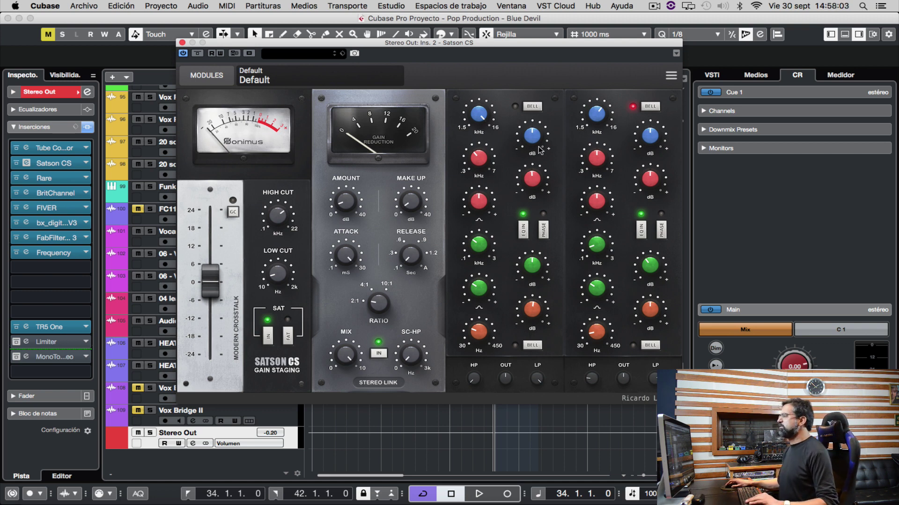
Compare the looped mix with Satson CS's second EQ module bypassed and active, stop playback and close the plug-in
{"action": "key", "text": "space"}
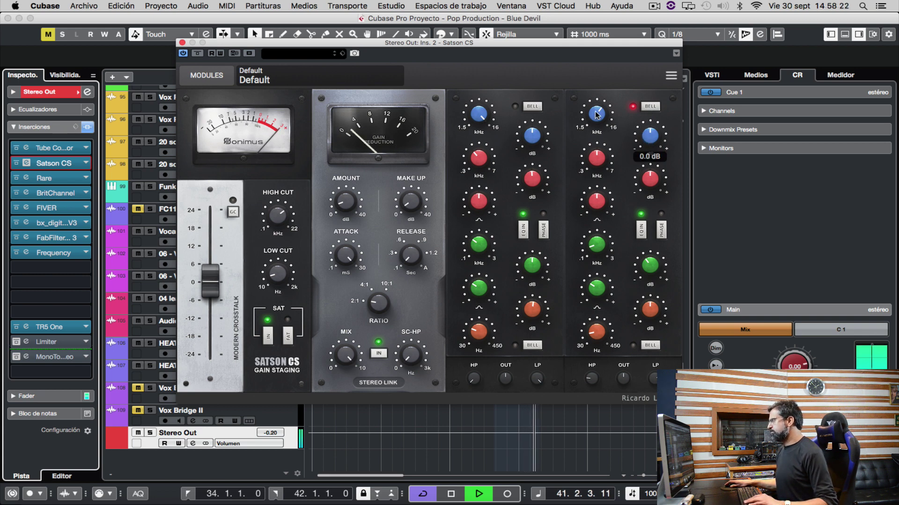
{"action": "left_click", "coordinate": [621, 227]}
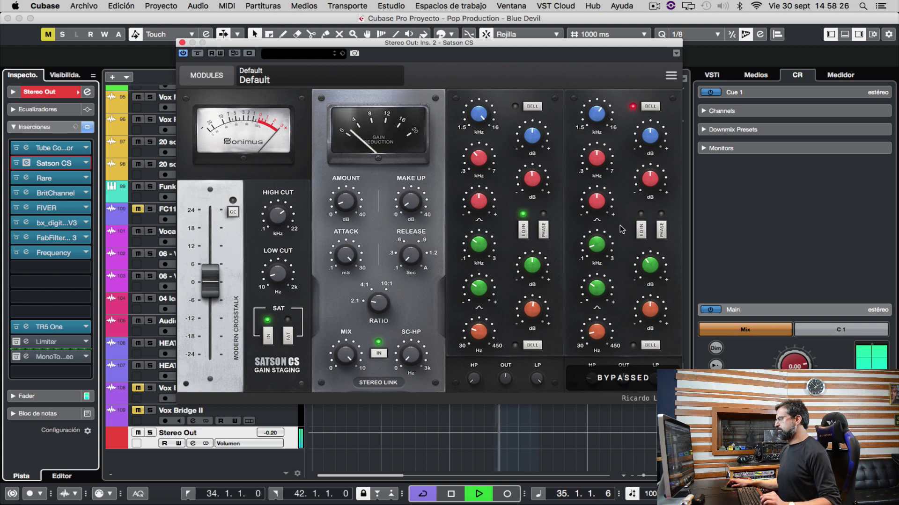
{"action": "left_click", "coordinate": [620, 227]}
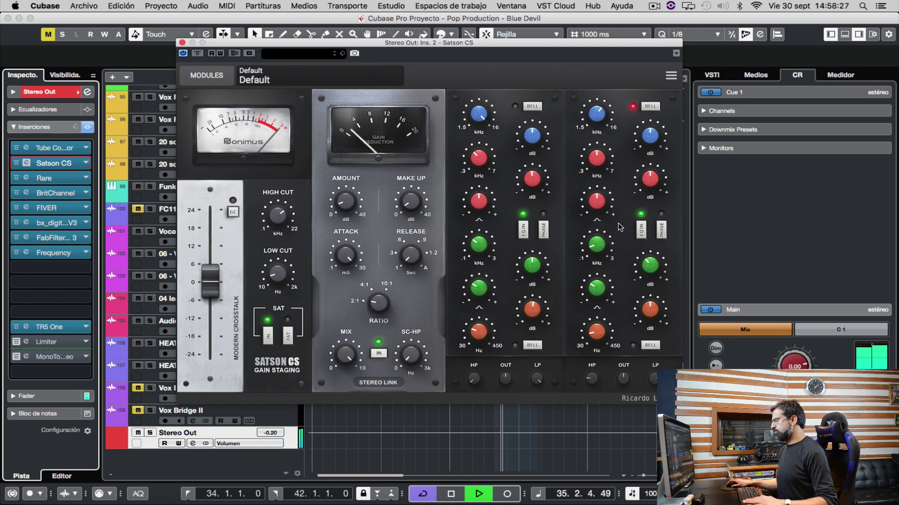
{"action": "key", "text": "space"}
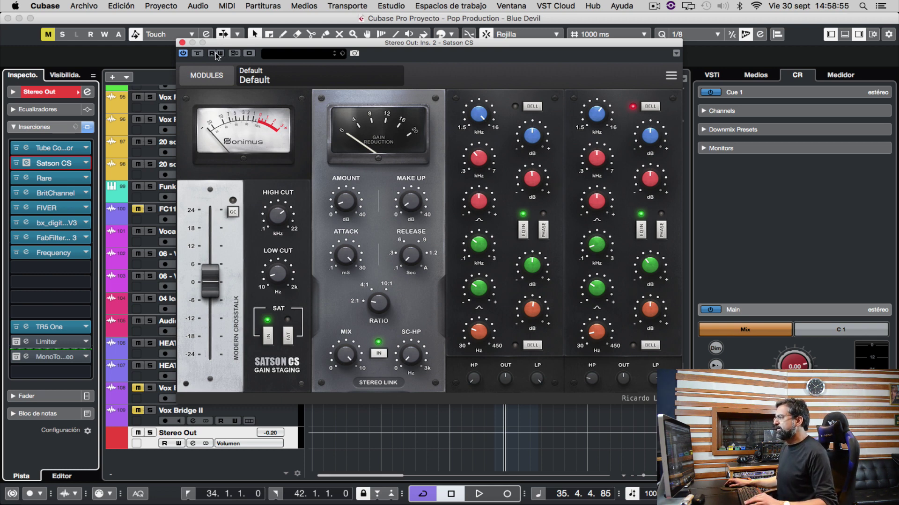
{"action": "left_click", "coordinate": [182, 43]}
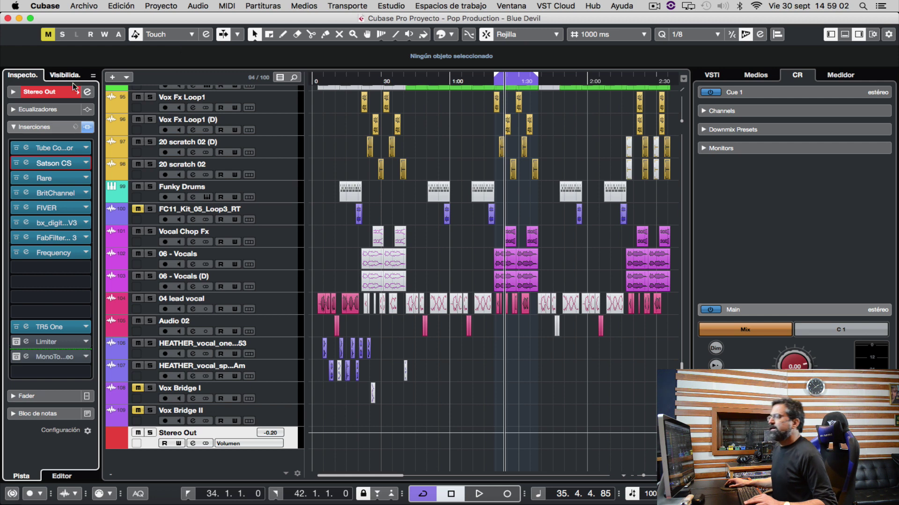
Open the Rare program equalizer on the Stereo Out and examine its boost, attenuation and bandwidth settings
{"action": "double_click", "coordinate": [61, 178]}
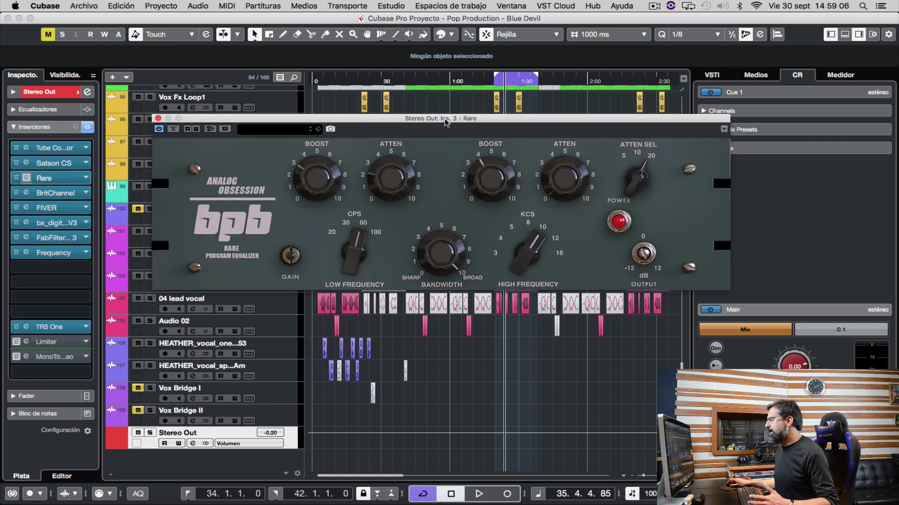
{"action": "left_click_drag", "start_coordinate": [444, 120], "coordinate": [441, 138]}
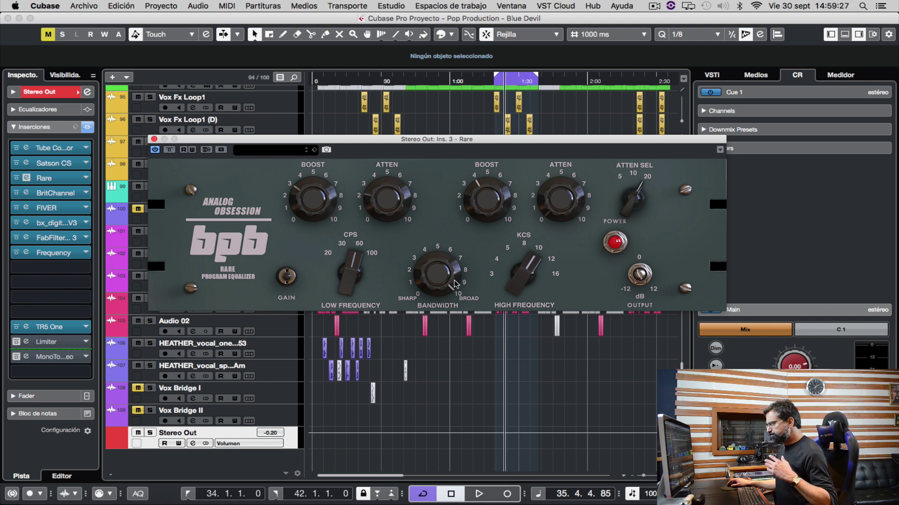
{"action": "mouse_move", "coordinate": [448, 275]}
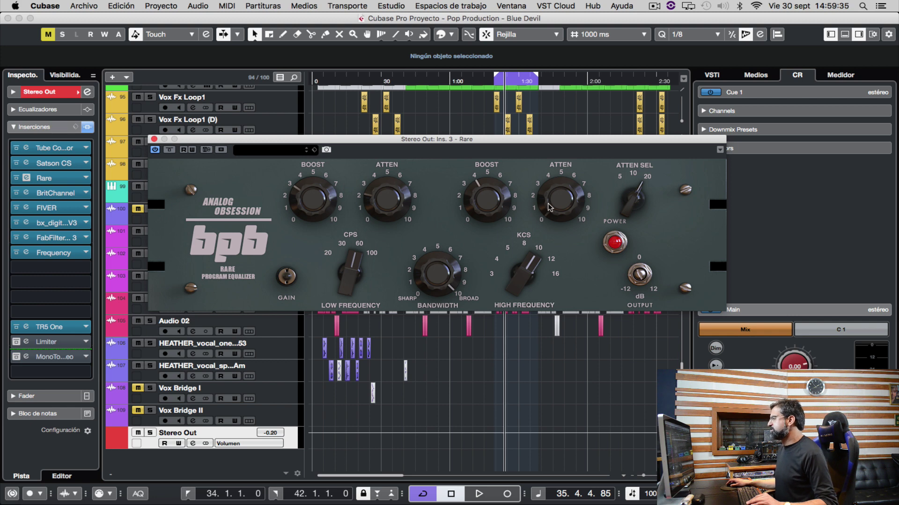
{"action": "mouse_move", "coordinate": [550, 214]}
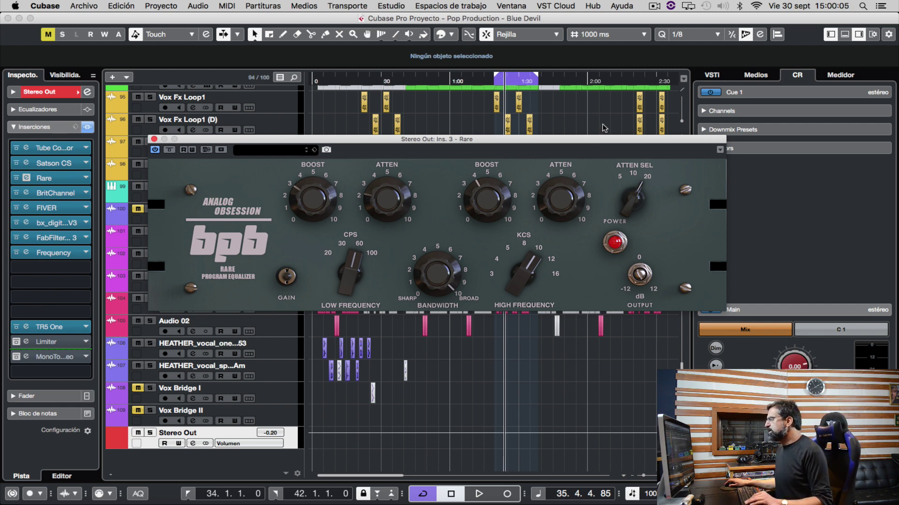
{"action": "left_click_drag", "start_coordinate": [596, 142], "coordinate": [606, 122]}
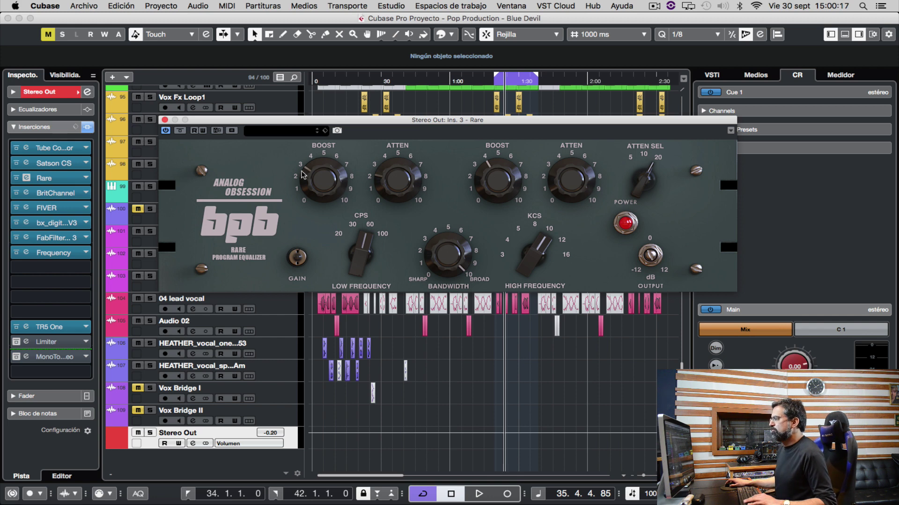
Compare the looped mix with the Rare equalizer bypassed and active, stop playback and close the plug-in
{"action": "key", "text": "space"}
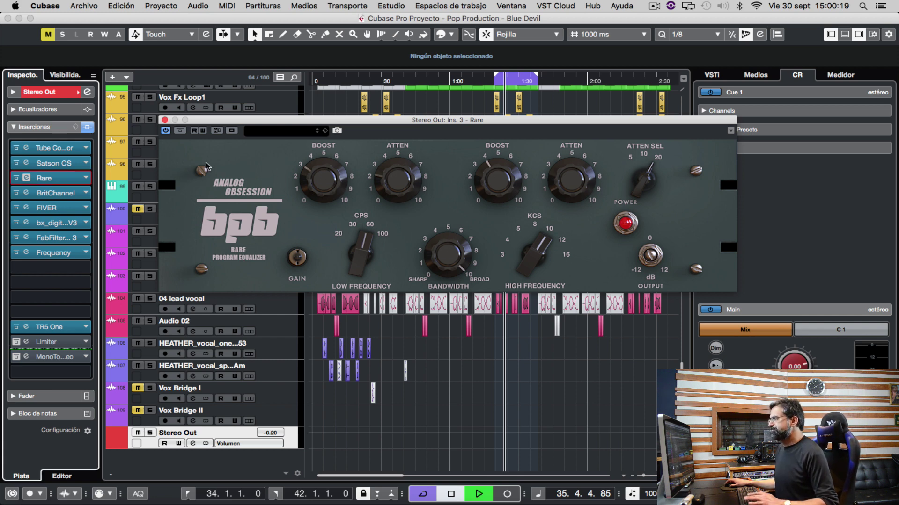
{"action": "left_click", "coordinate": [179, 132]}
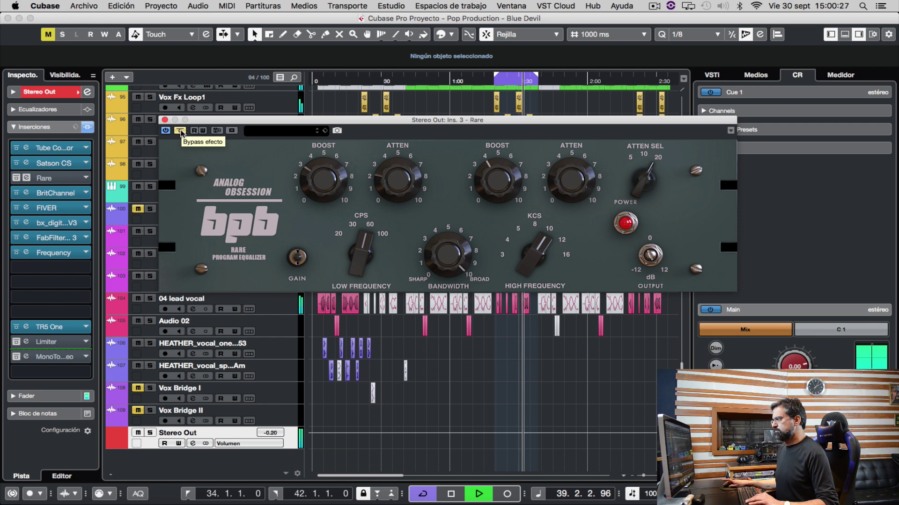
{"action": "left_click", "coordinate": [180, 132]}
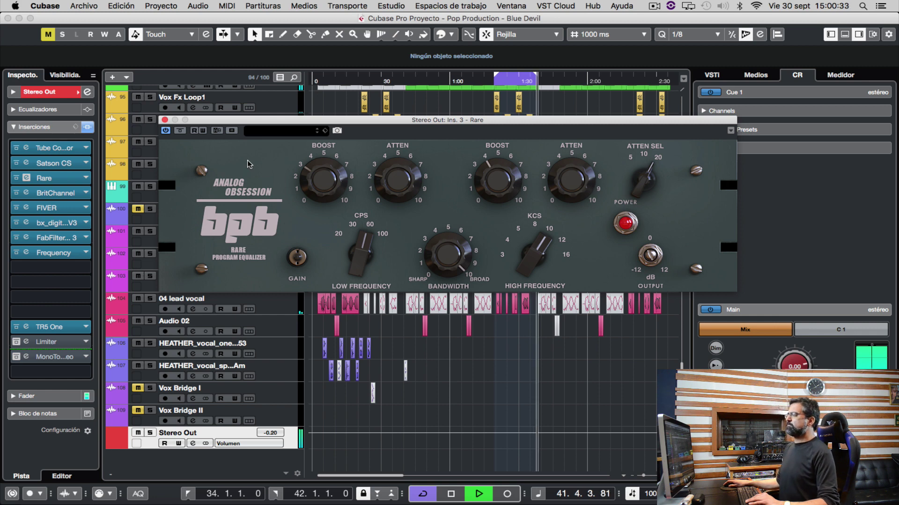
{"action": "key", "text": "space"}
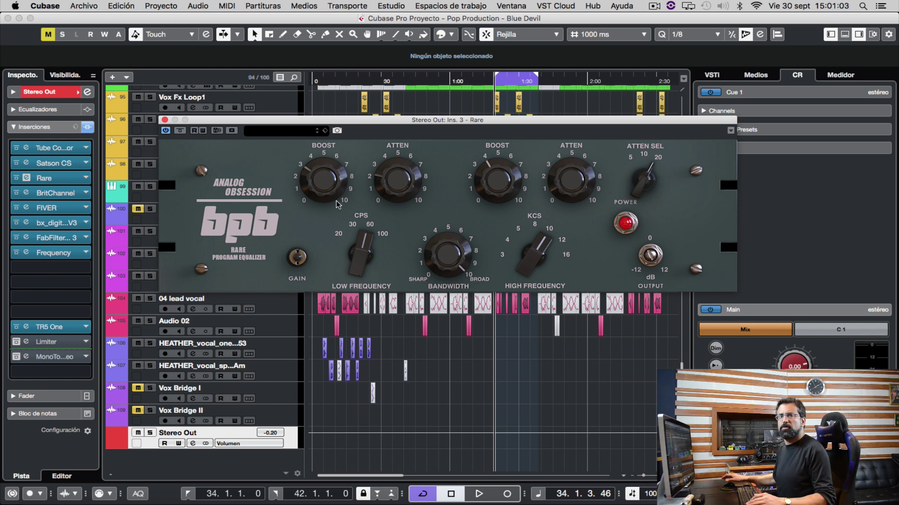
{"action": "left_click", "coordinate": [164, 119]}
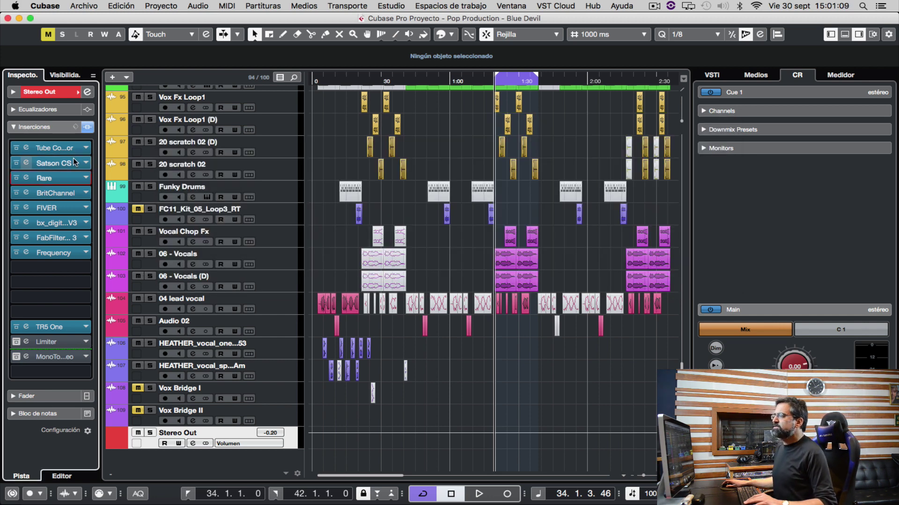
Open the BritChannel insert on the Stereo Out and examine its EQ73 section
{"action": "double_click", "coordinate": [53, 192]}
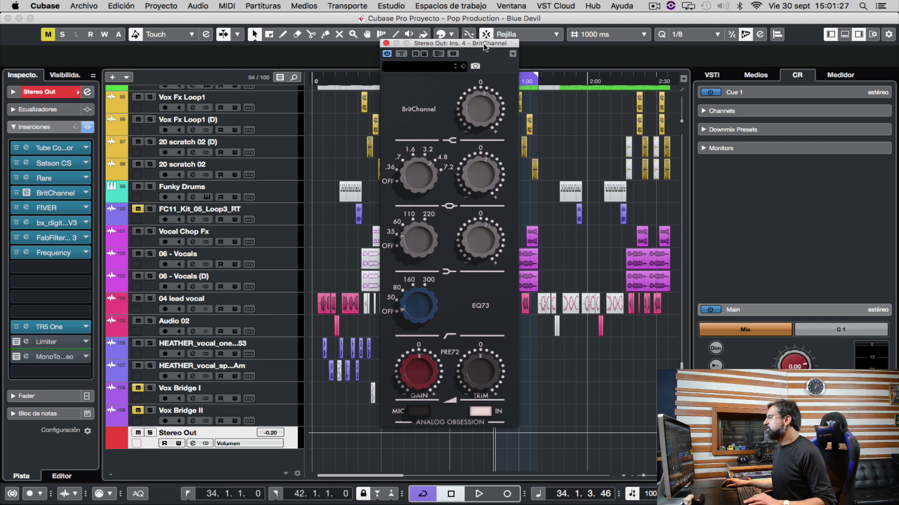
{"action": "left_click_drag", "start_coordinate": [483, 44], "coordinate": [482, 46]}
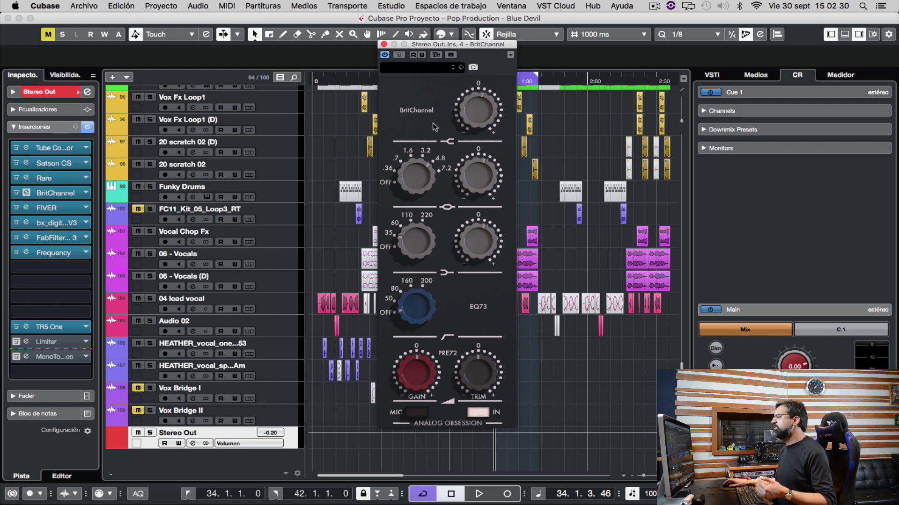
{"action": "mouse_move", "coordinate": [484, 112]}
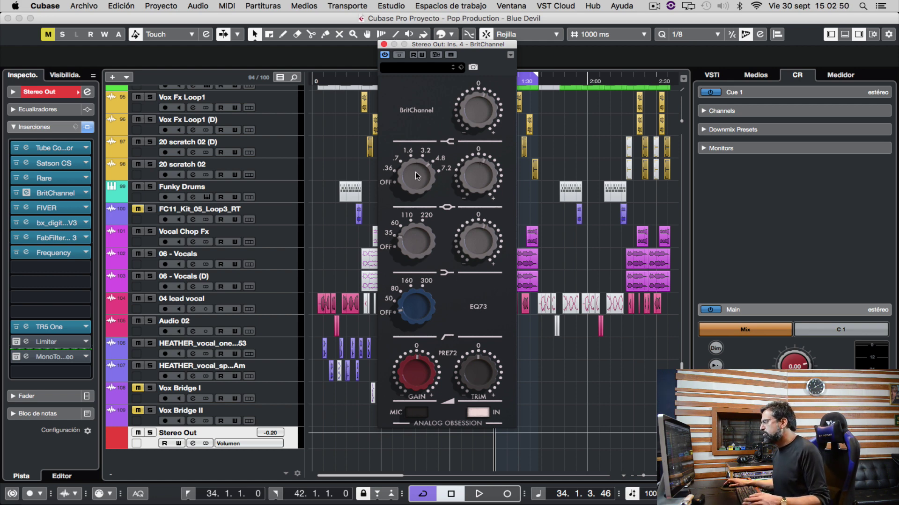
Adjust the BritChannel's midrange band, with its gain at about 2.5 dB
{"action": "left_click_drag", "start_coordinate": [413, 156], "coordinate": [411, 47]}
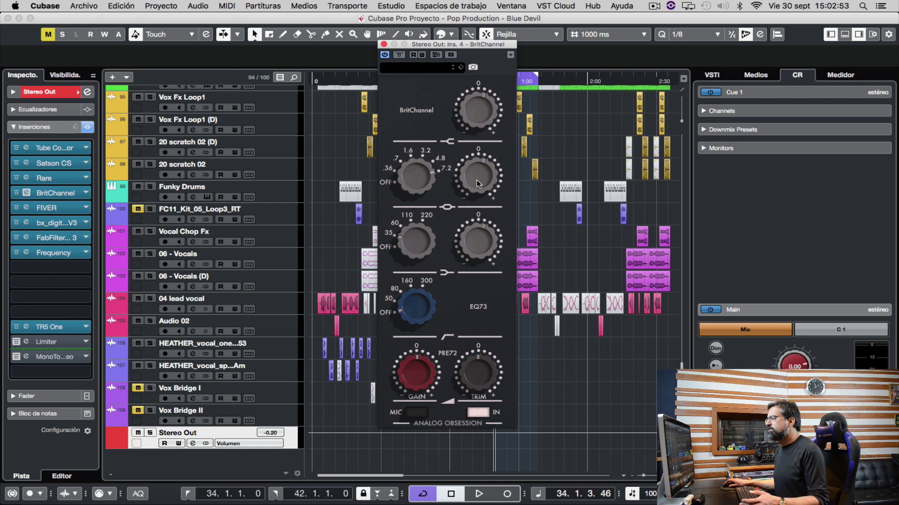
{"action": "mouse_move", "coordinate": [477, 180]}
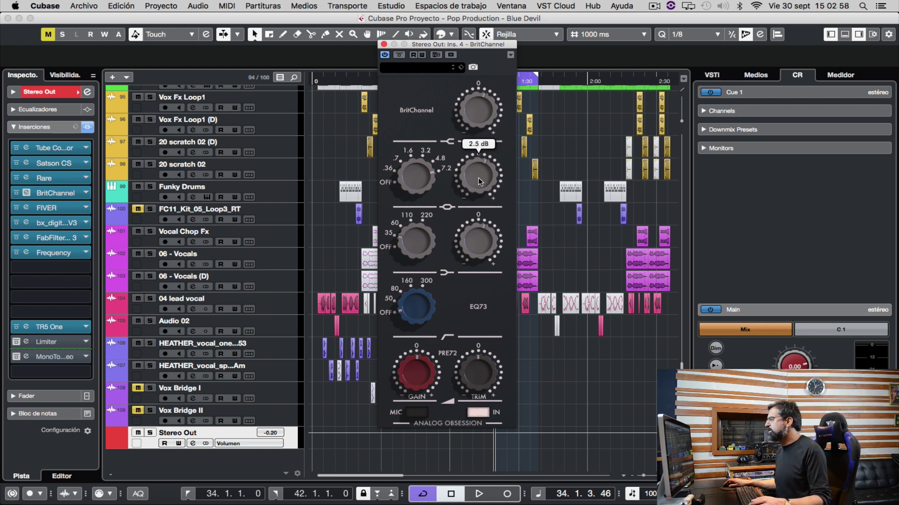
{"action": "left_click_drag", "start_coordinate": [478, 180], "coordinate": [487, 180]}
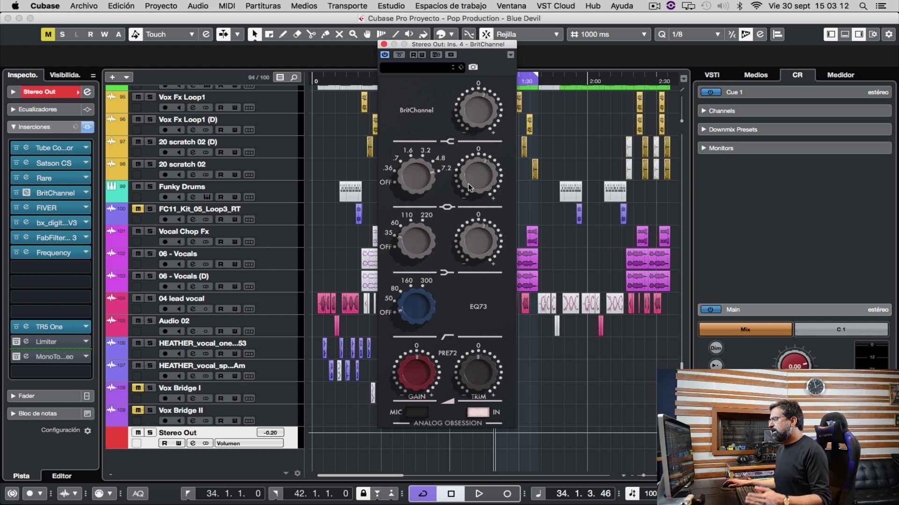
{"action": "mouse_move", "coordinate": [468, 186]}
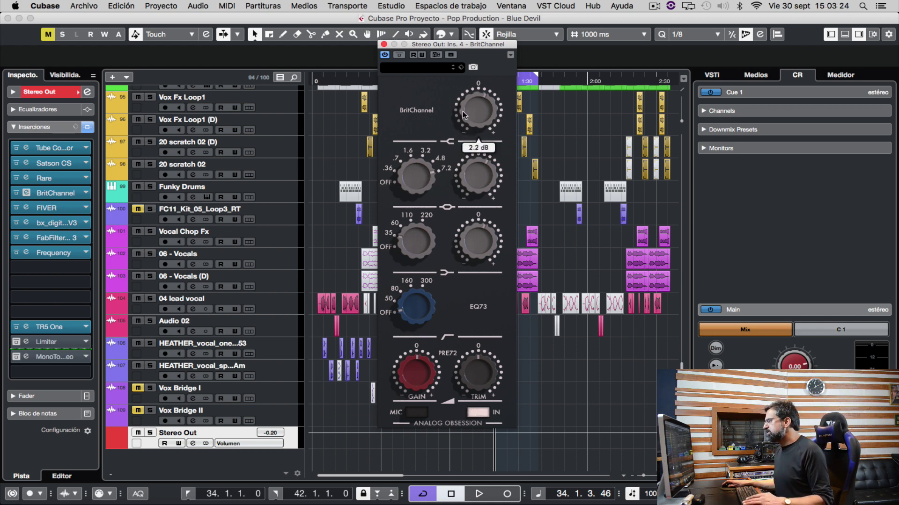
Fine-tune the BritChannel's high-frequency gain, trying values between about 2.1 and 2.6 dB
{"action": "scroll", "coordinate": [462, 110], "scroll_direction": "down", "scroll_amount": 1}
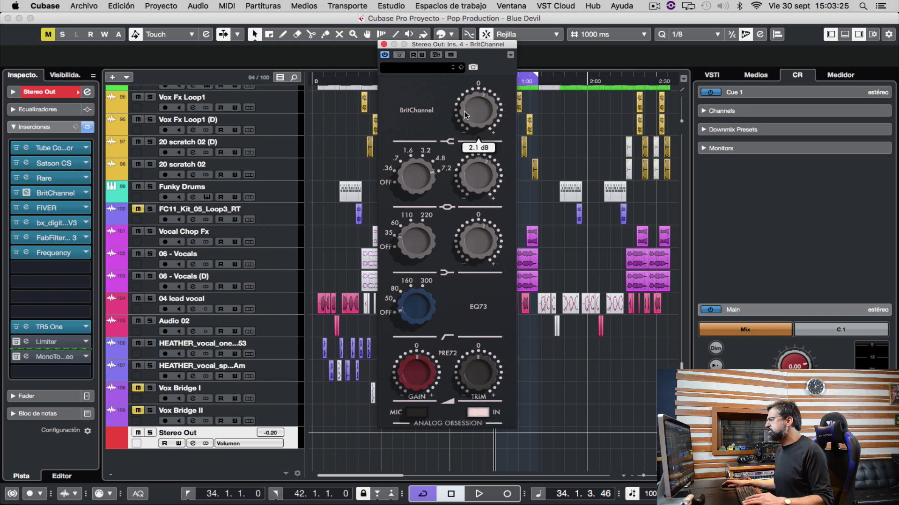
{"action": "scroll", "coordinate": [464, 111], "scroll_direction": "up", "scroll_amount": 3}
{"action": "scroll", "coordinate": [464, 110], "scroll_direction": "up", "scroll_amount": 2}
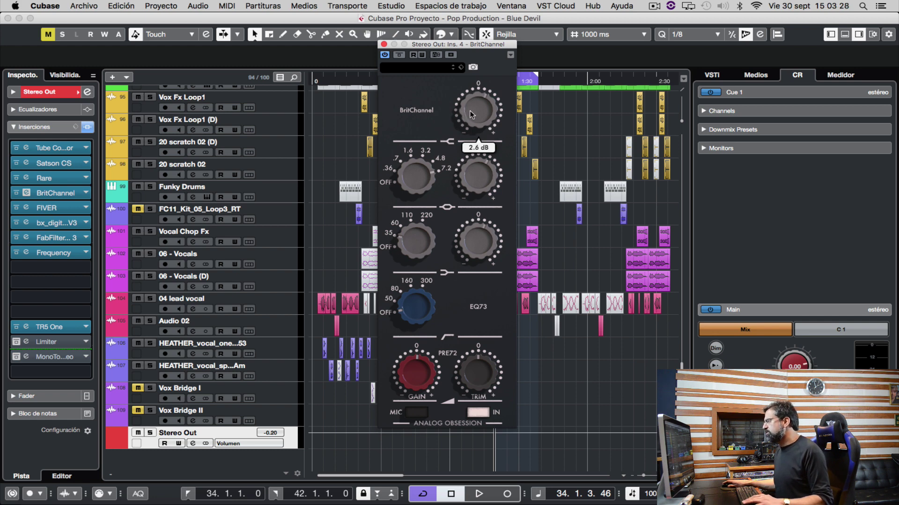
{"action": "scroll", "coordinate": [470, 111], "scroll_direction": "down", "scroll_amount": 10}
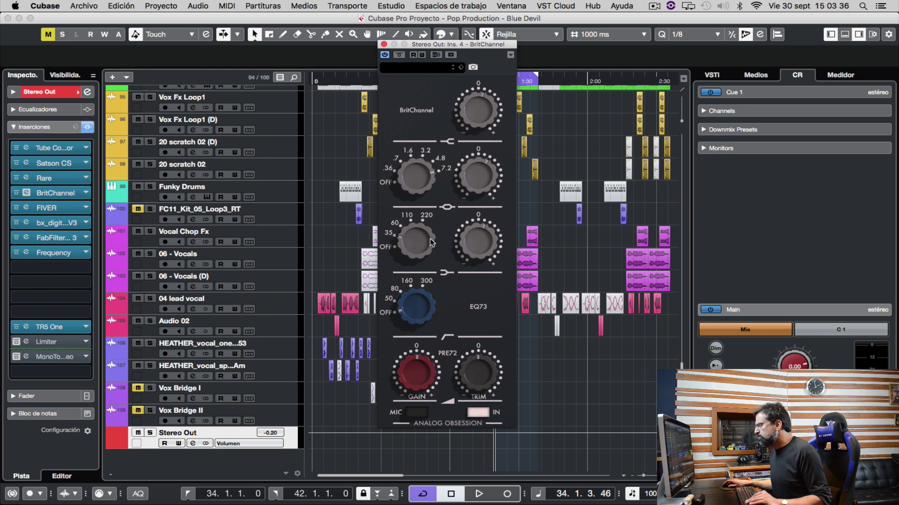
Adjust the BritChannel's low-frequency band and set its gain to about 1.9 dB
{"action": "left_click_drag", "start_coordinate": [430, 240], "coordinate": [430, 235]}
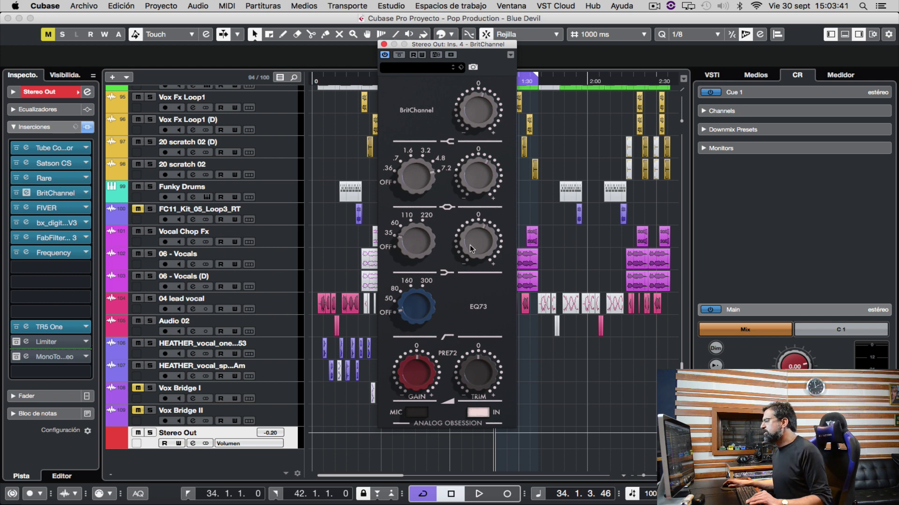
{"action": "mouse_move", "coordinate": [469, 245]}
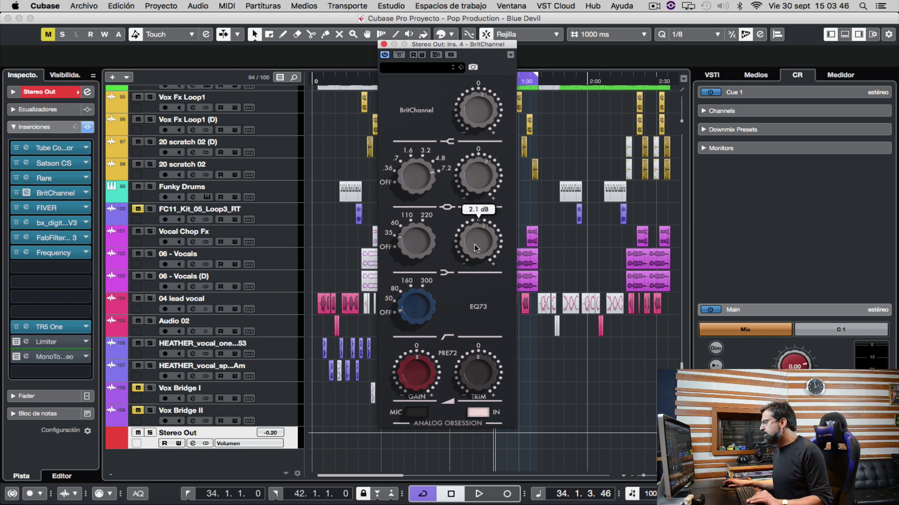
{"action": "left_click_drag", "start_coordinate": [473, 248], "coordinate": [474, 246]}
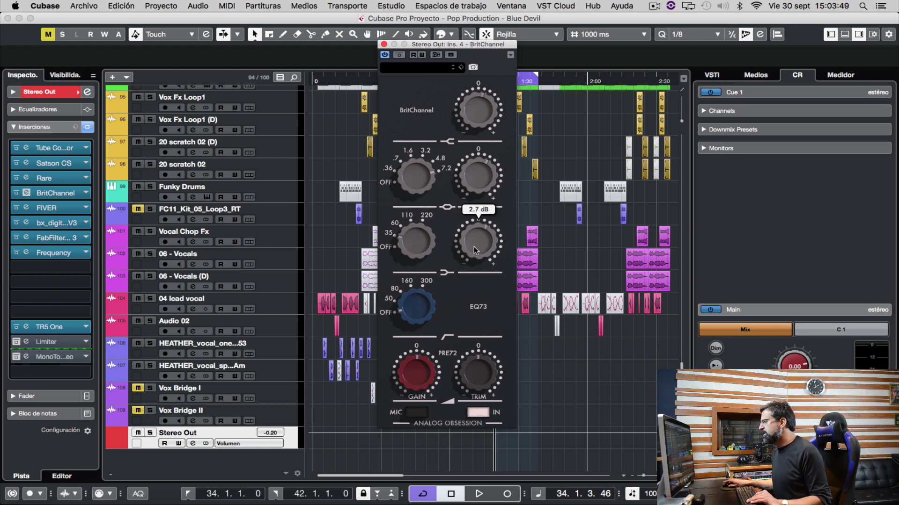
{"action": "scroll", "coordinate": [474, 246], "scroll_direction": "down", "scroll_amount": 4}
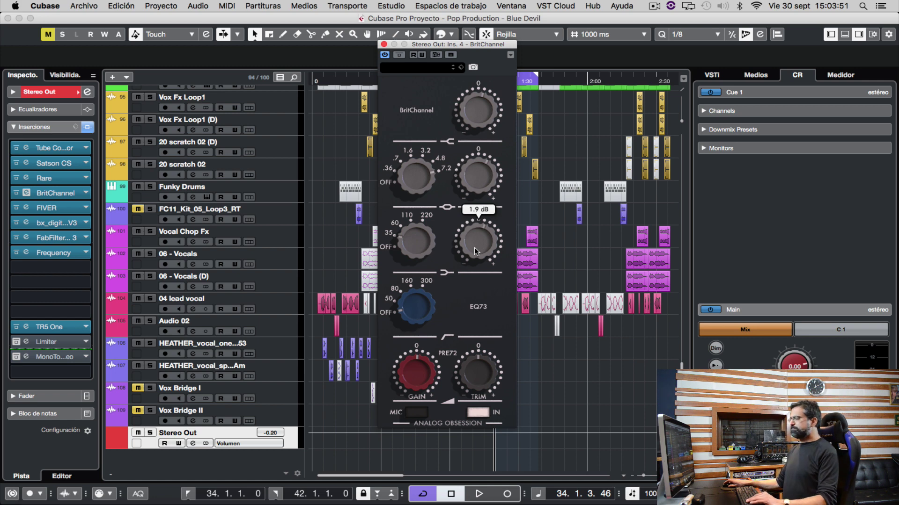
Play the looped section and compare the mix with the BritChannel bypassed and active
{"action": "key", "text": "space"}
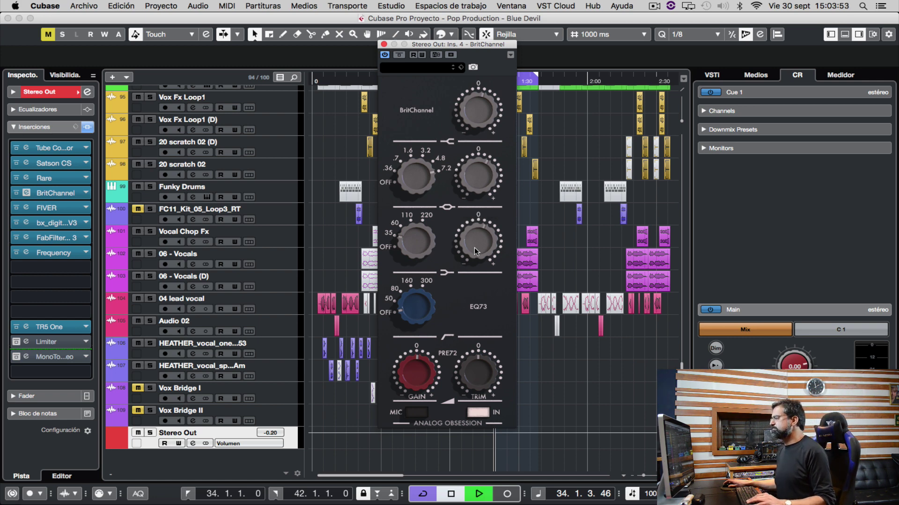
{"action": "left_click", "coordinate": [400, 56]}
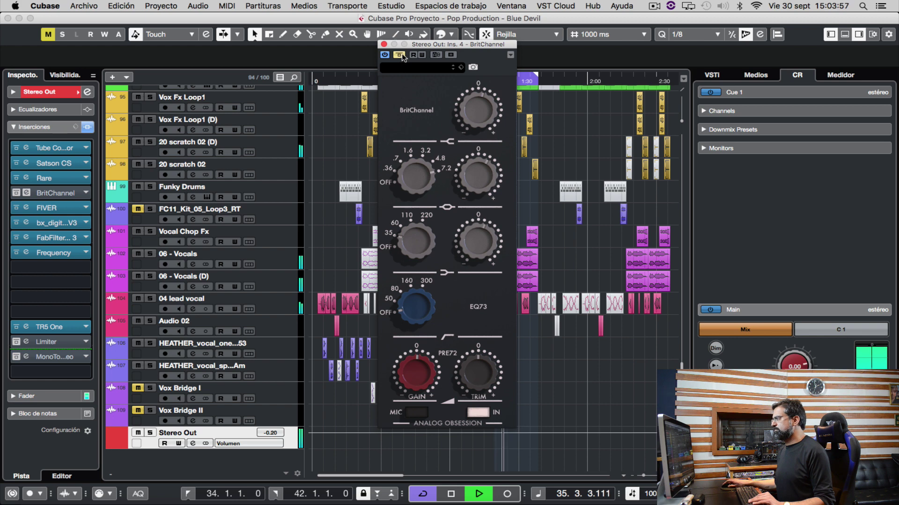
{"action": "left_click", "coordinate": [401, 55]}
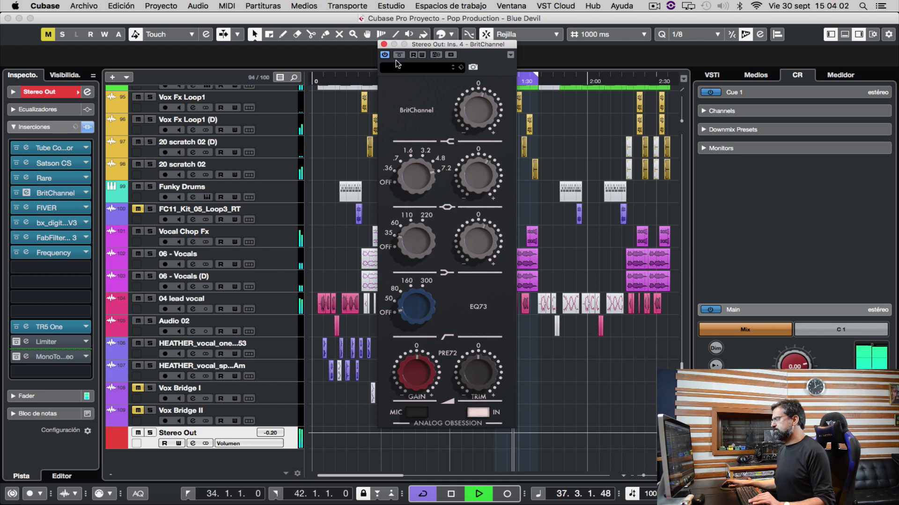
{"action": "left_click", "coordinate": [399, 54]}
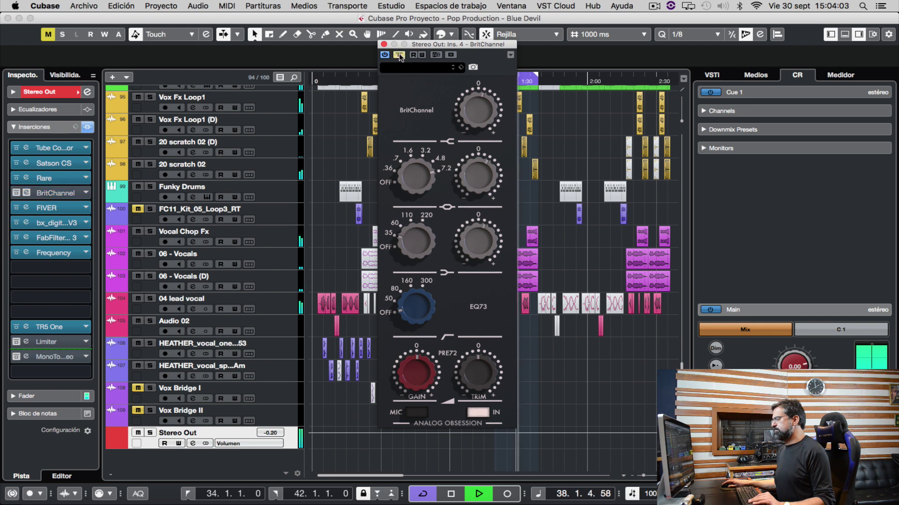
{"action": "left_click", "coordinate": [399, 55]}
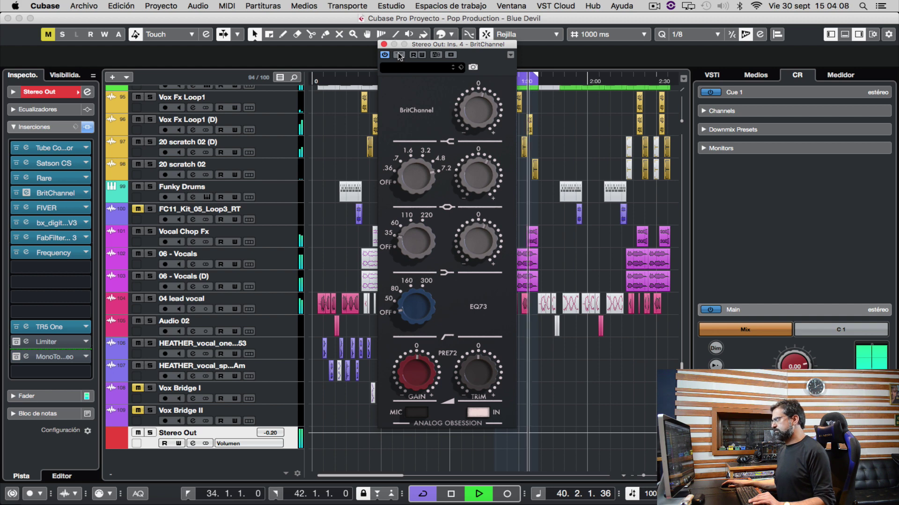
{"action": "left_click", "coordinate": [399, 56]}
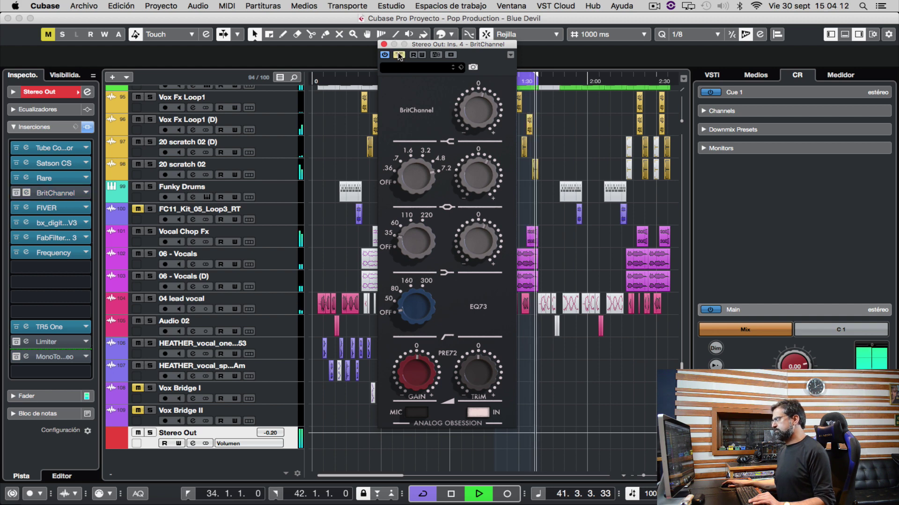
{"action": "left_click", "coordinate": [399, 55]}
{"action": "left_click", "coordinate": [384, 45]}
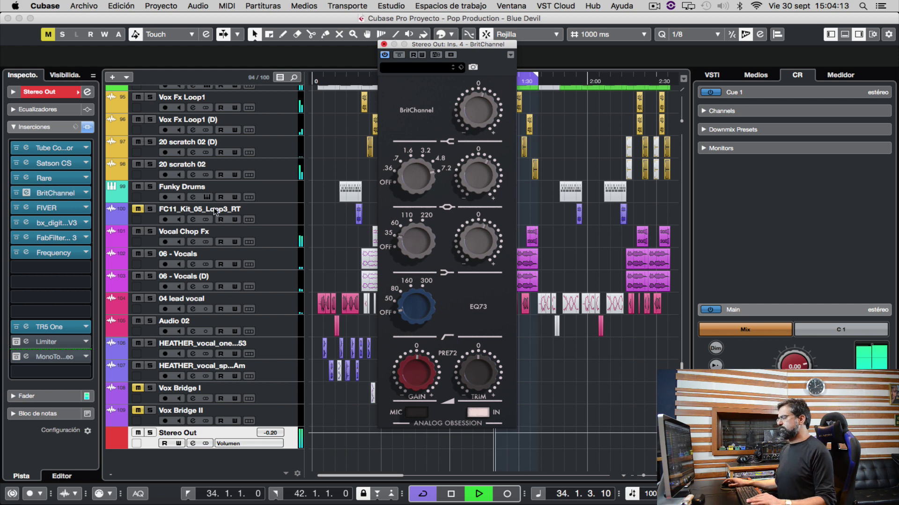
{"action": "key", "text": "space"}
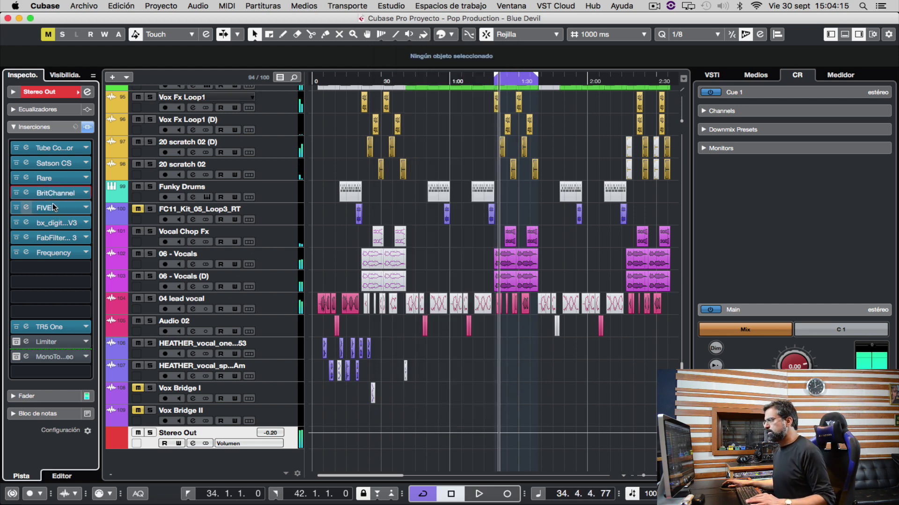
{"action": "left_click", "coordinate": [51, 193]}
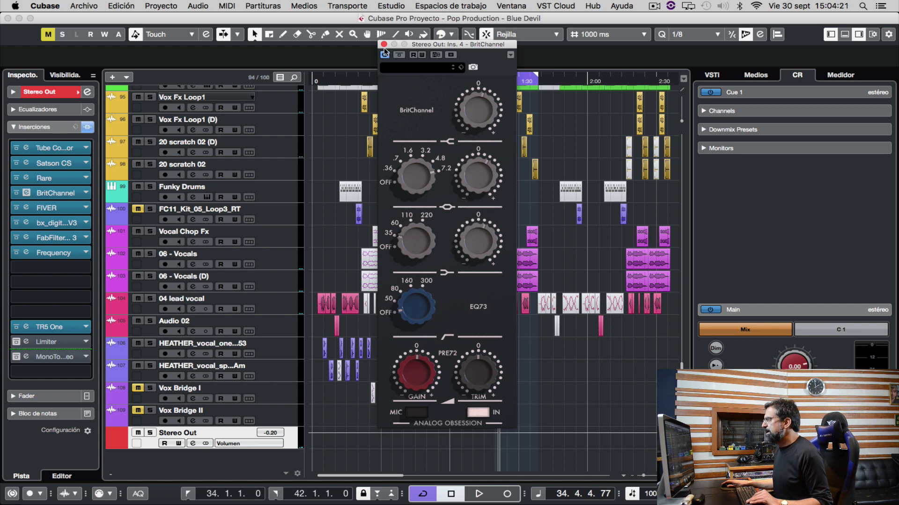
Open the FIVER insert on the Stereo Out and set its HF band frequency to 25 kHz
{"action": "left_click", "coordinate": [41, 209]}
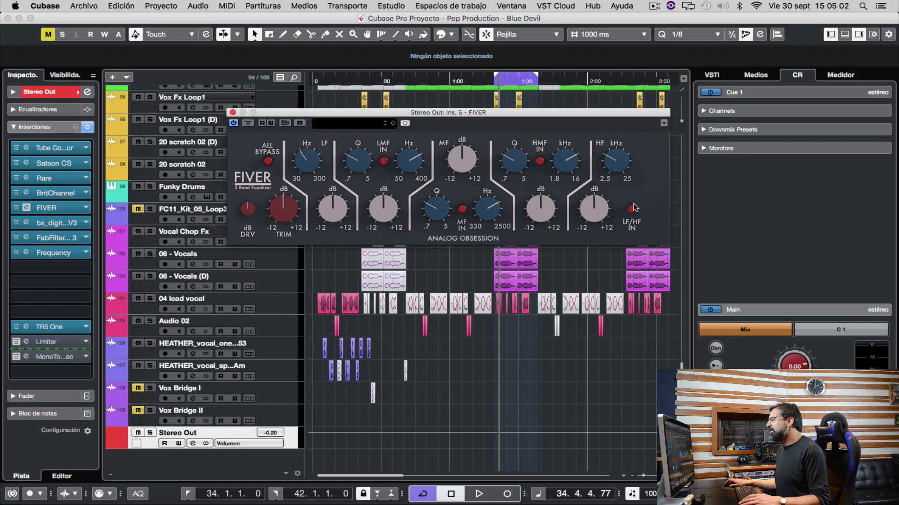
{"action": "mouse_move", "coordinate": [610, 157]}
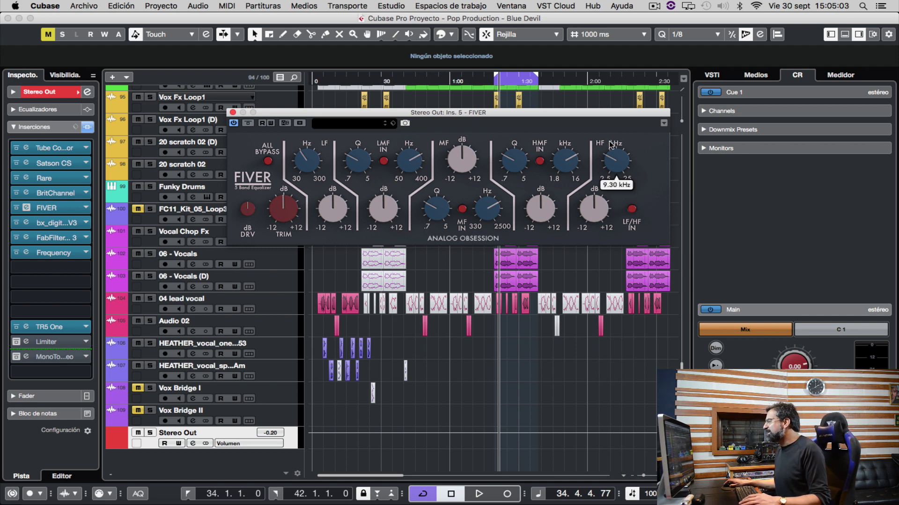
{"action": "left_click_drag", "start_coordinate": [610, 146], "coordinate": [609, 166]}
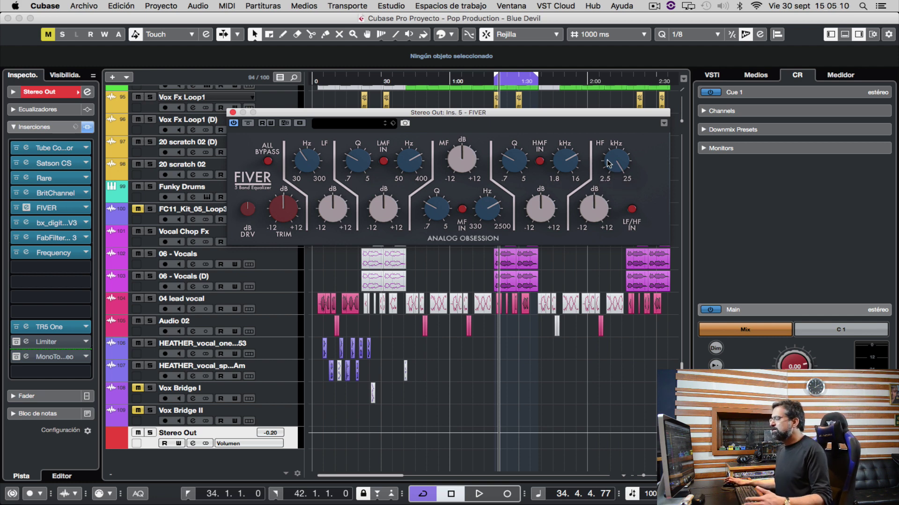
{"action": "mouse_move", "coordinate": [609, 164]}
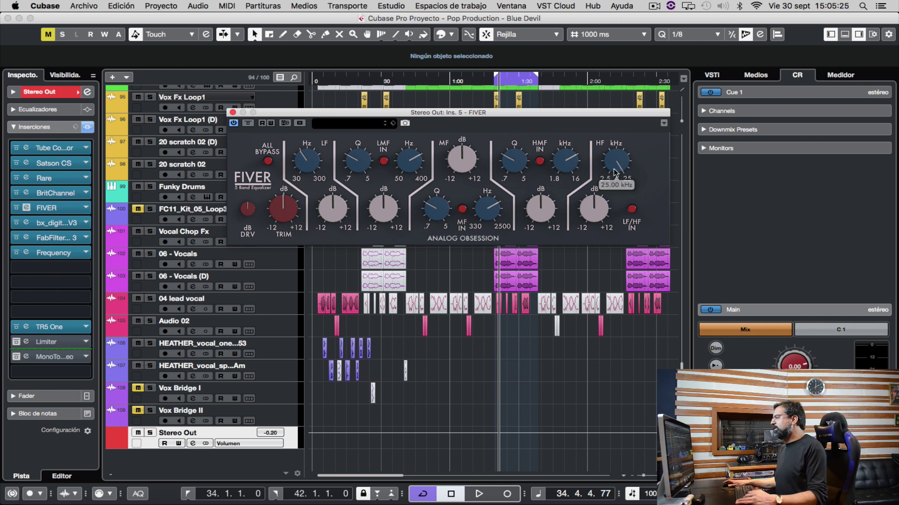
{"action": "right_click", "coordinate": [619, 161]}
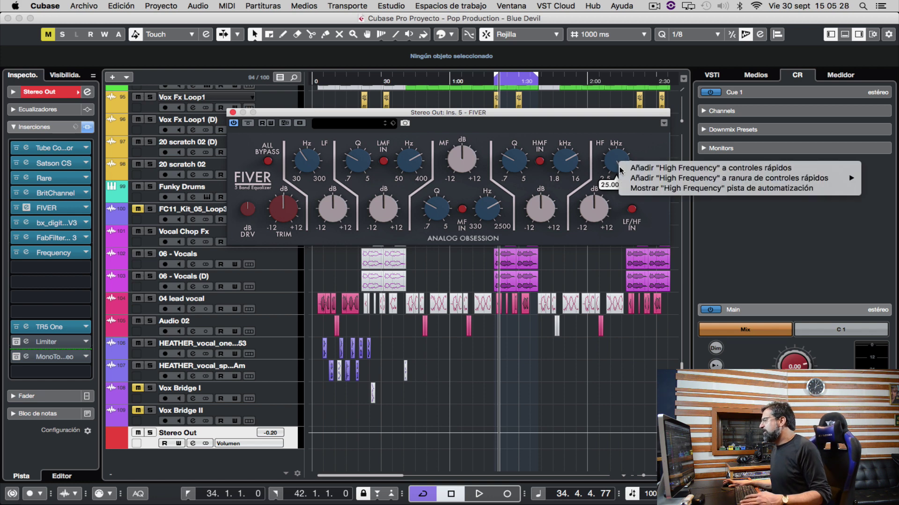
{"action": "left_click", "coordinate": [624, 149]}
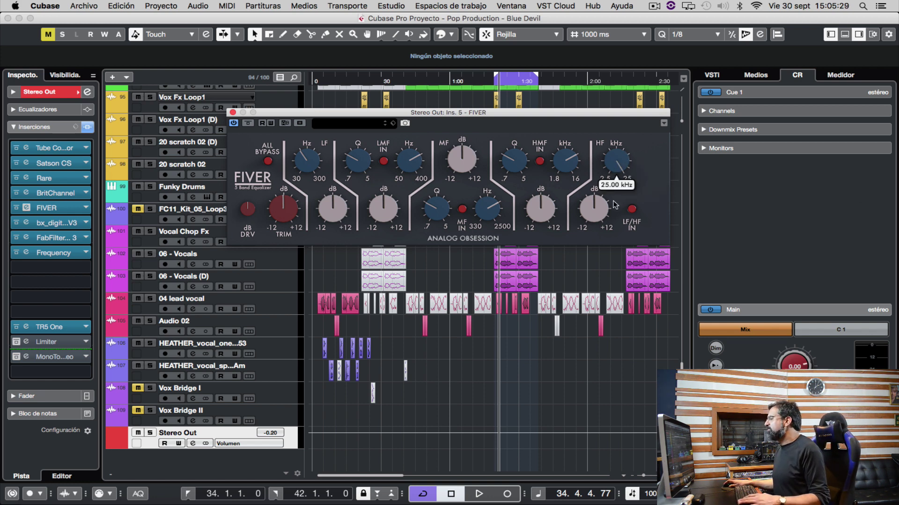
Raise the FIVER's HF gain to about 3.0 dB while the looped section plays
{"action": "mouse_move", "coordinate": [596, 213]}
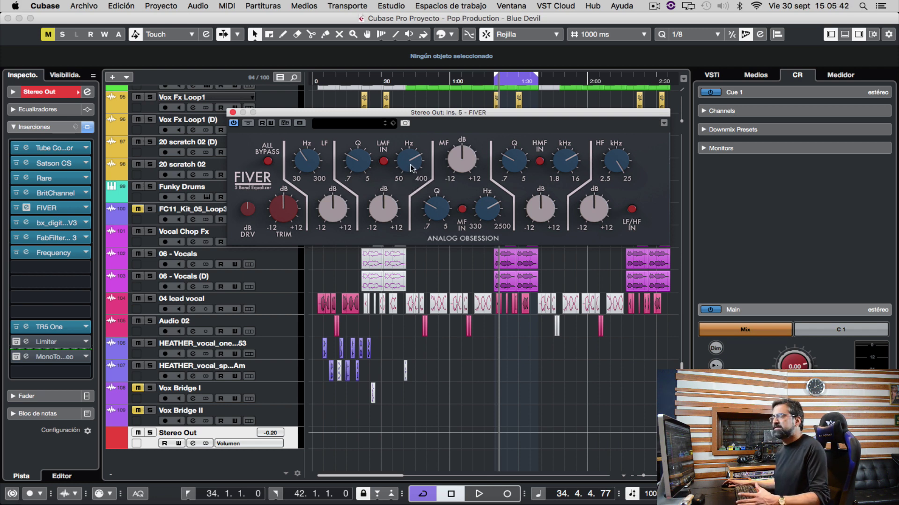
{"action": "mouse_move", "coordinate": [411, 167]}
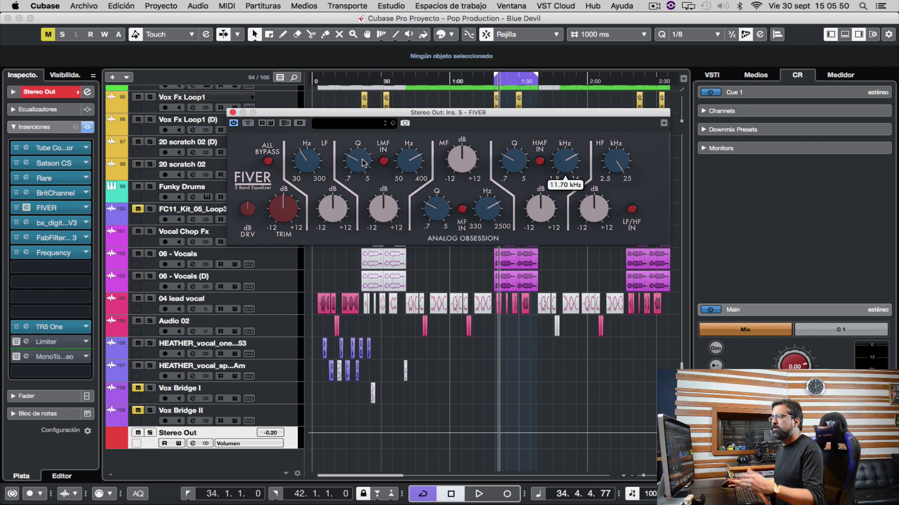
{"action": "mouse_move", "coordinate": [364, 163]}
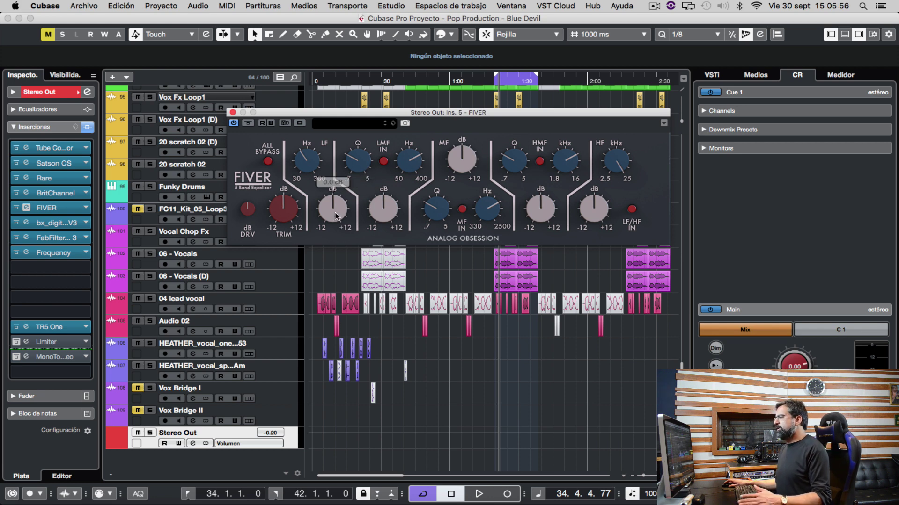
{"action": "mouse_move", "coordinate": [315, 201]}
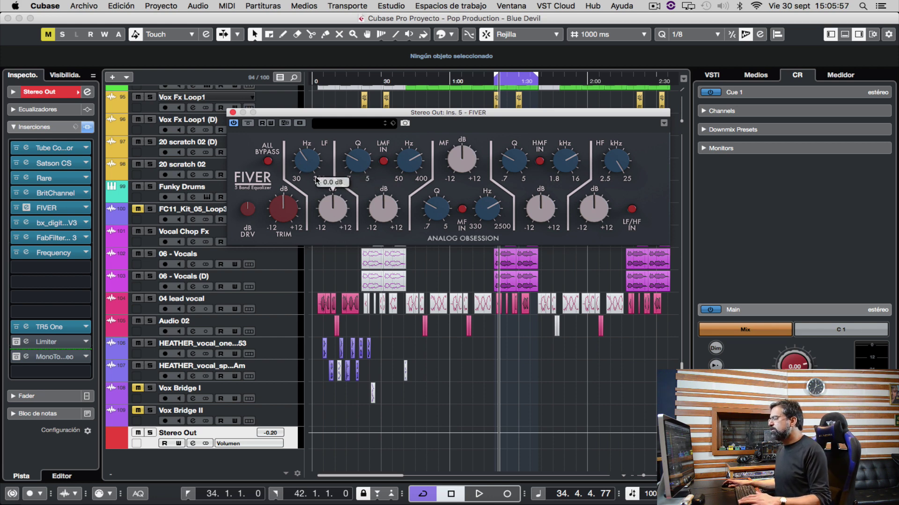
{"action": "mouse_move", "coordinate": [306, 152]}
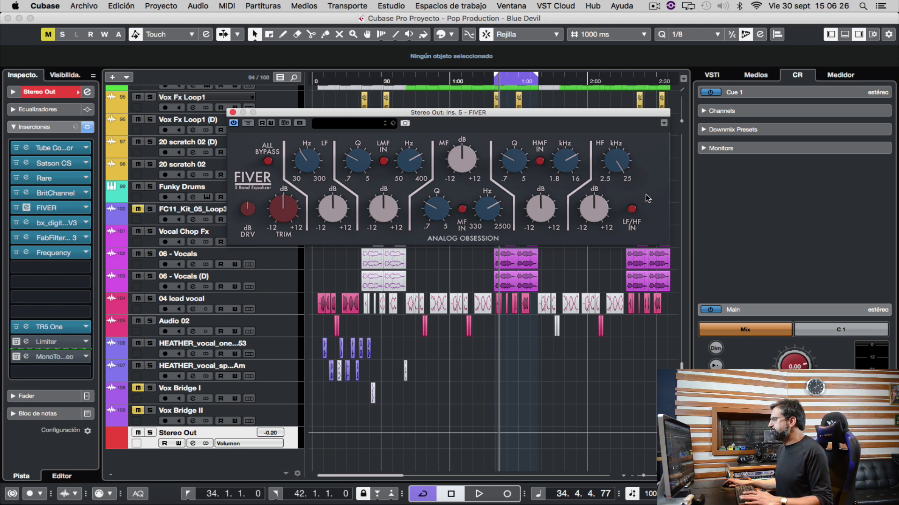
{"action": "key", "text": "space"}
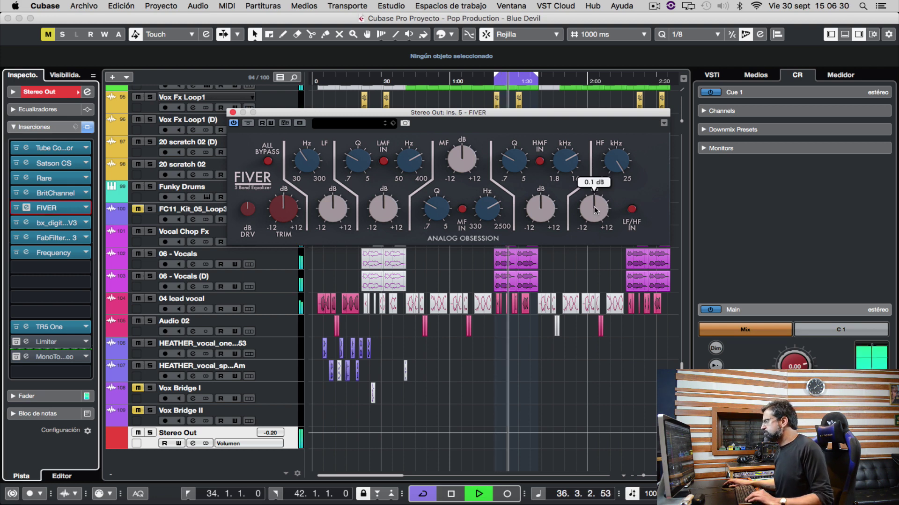
{"action": "mouse_move", "coordinate": [594, 211]}
{"action": "left_mouse_down"}
{"action": "mouse_move", "coordinate": [603, 126]}
{"action": "mouse_move", "coordinate": [583, 158]}
{"action": "mouse_move", "coordinate": [590, 217]}
{"action": "left_mouse_up"}
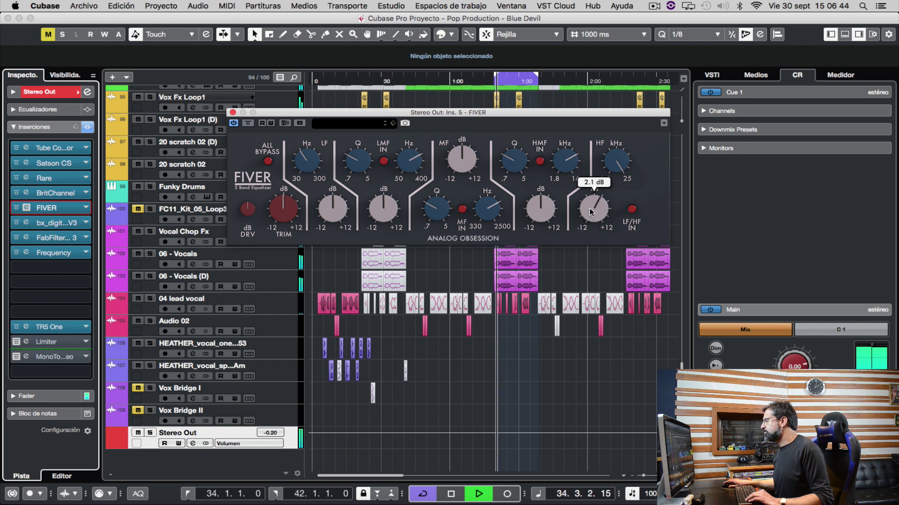
{"action": "left_click_drag", "start_coordinate": [589, 209], "coordinate": [639, 203]}
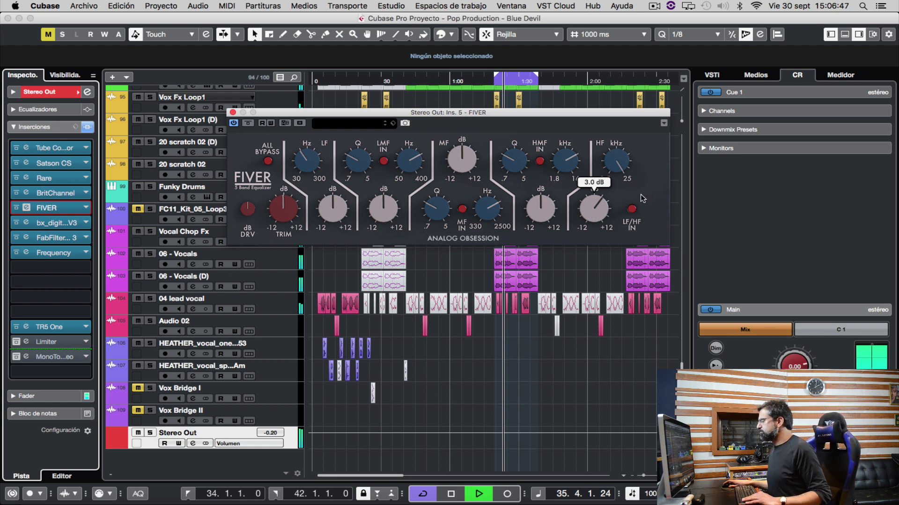
Compare the mix with the FIVER bypassed and active, leaving it active, and close the plug-in
{"action": "left_click", "coordinate": [249, 123]}
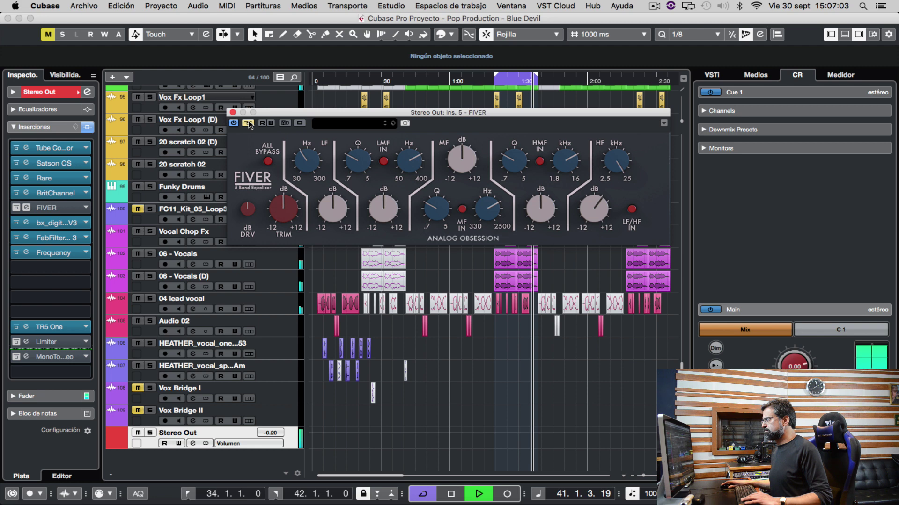
{"action": "left_click", "coordinate": [248, 123]}
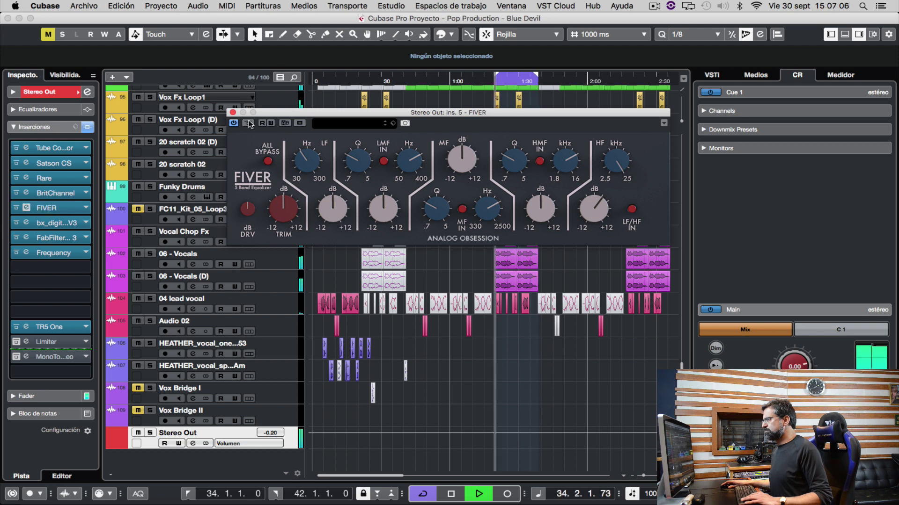
{"action": "left_click", "coordinate": [248, 123]}
{"action": "left_click", "coordinate": [248, 123]}
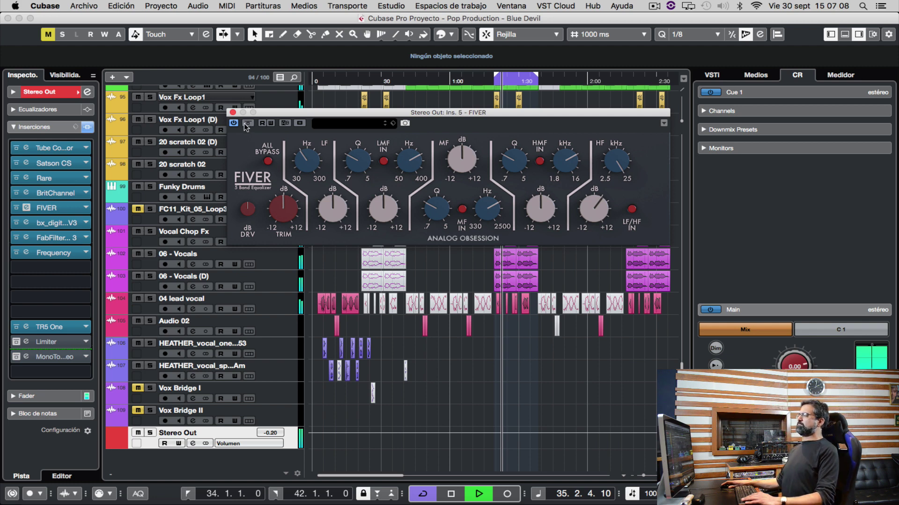
{"action": "key", "text": "space"}
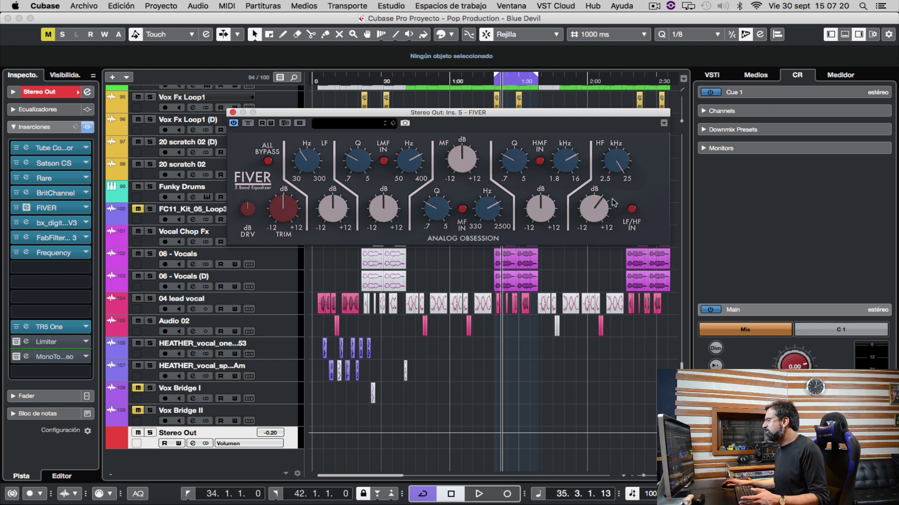
{"action": "left_click", "coordinate": [600, 204]}
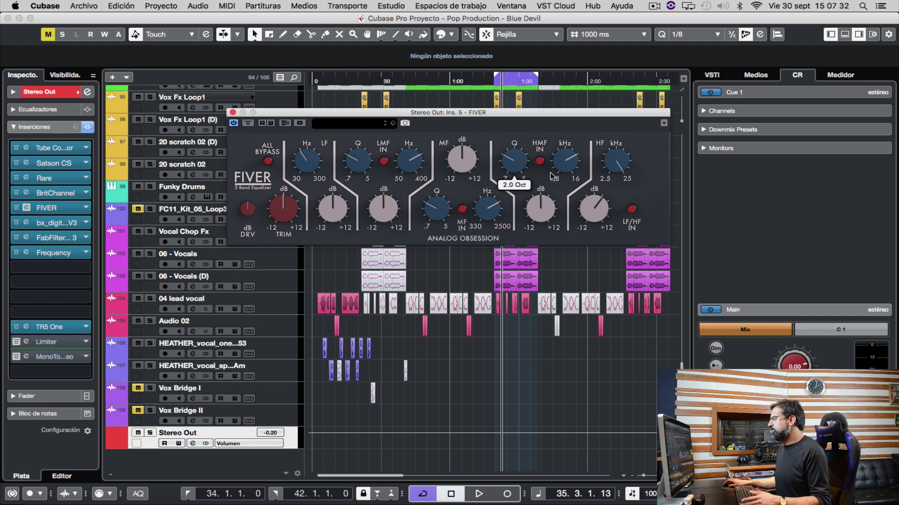
{"action": "left_click", "coordinate": [233, 113]}
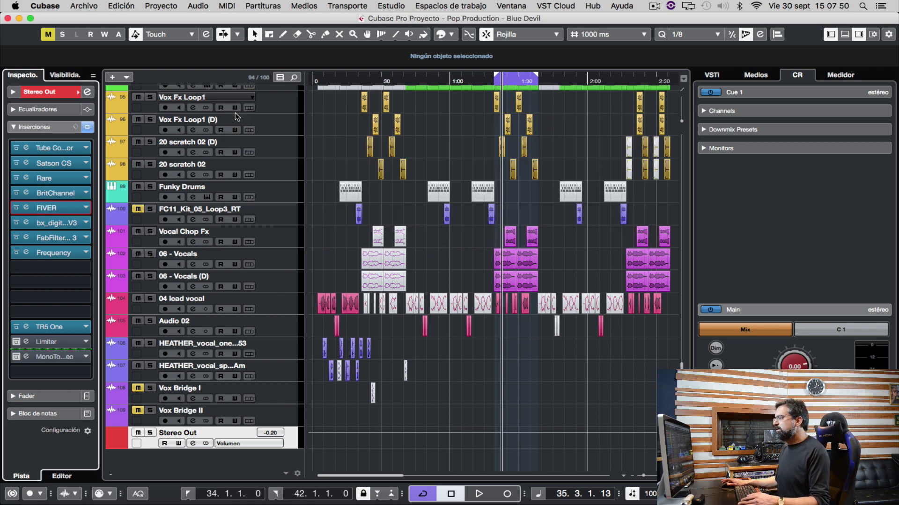
Open the bx_digital V3 insert and set its Mono-Section LMF frequency to about 344 Hz
{"action": "double_click", "coordinate": [57, 227]}
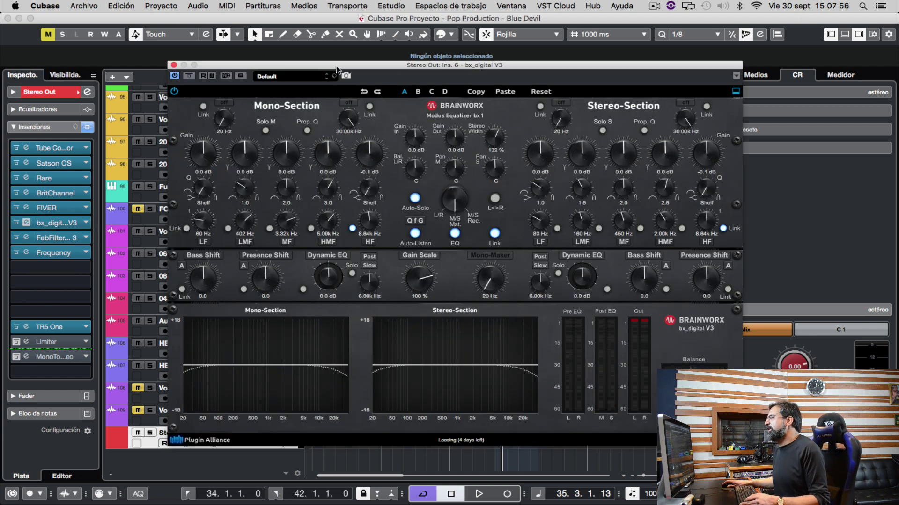
{"action": "mouse_move", "coordinate": [388, 63]}
{"action": "left_mouse_down"}
{"action": "mouse_move", "coordinate": [396, 43]}
{"action": "mouse_move", "coordinate": [396, 54]}
{"action": "mouse_move", "coordinate": [388, 51]}
{"action": "left_mouse_up"}
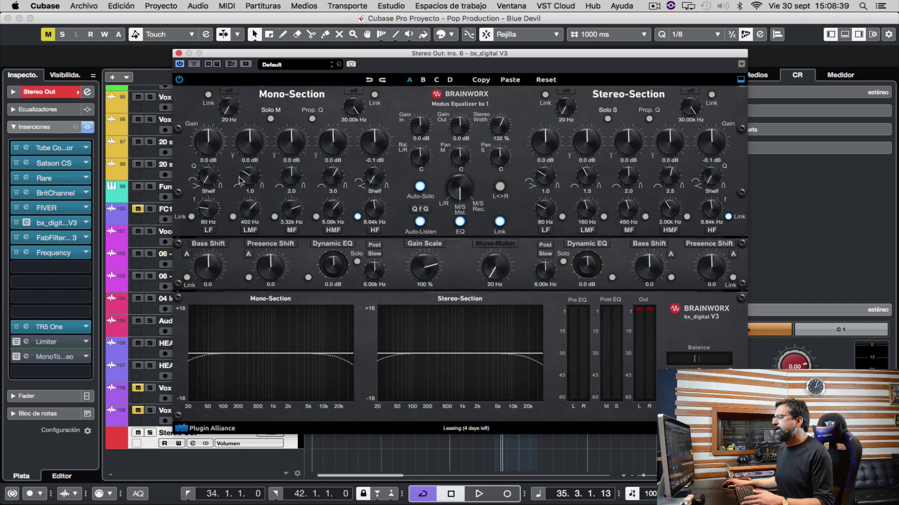
{"action": "left_click_drag", "start_coordinate": [253, 219], "coordinate": [253, 224]}
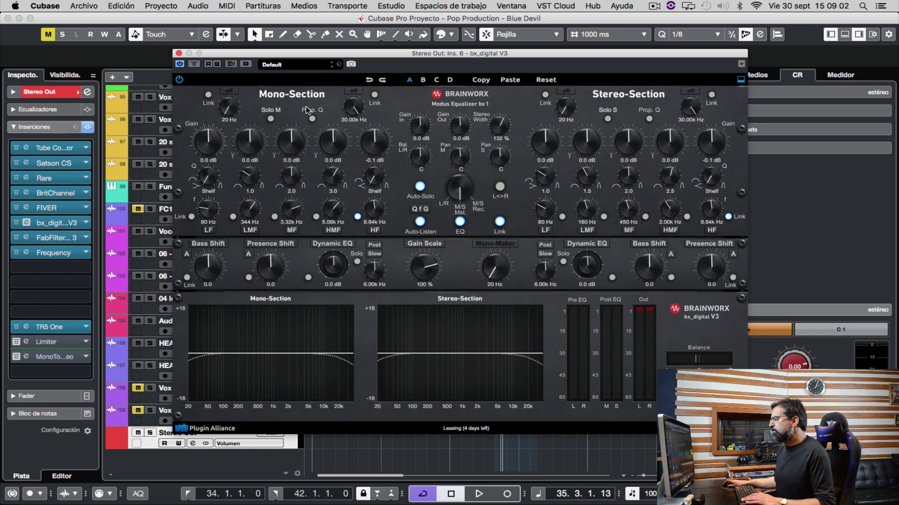
During playback, tune the Mono-Section frequencies to about 74 Hz LF, 239 Hz LMF, 1.87 kHz MF, 3.95 kHz HMF and 7.87 kHz HF
{"action": "key", "text": "space"}
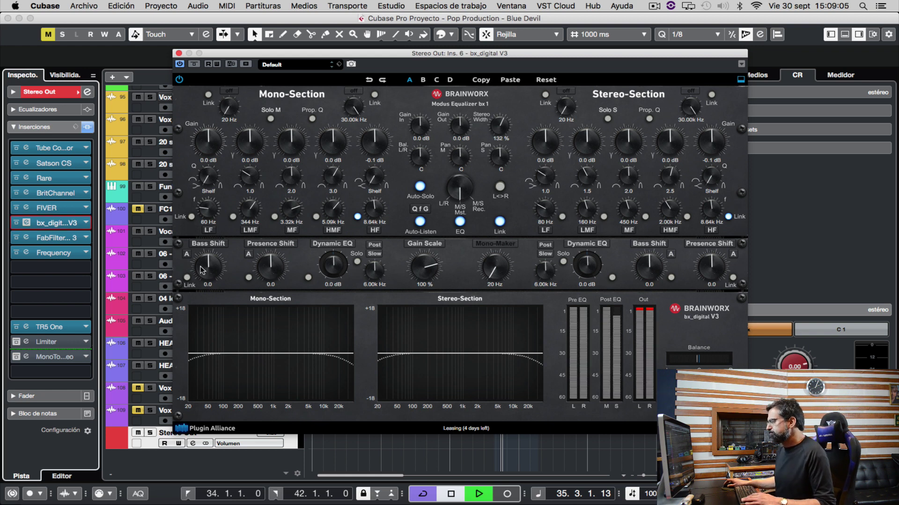
{"action": "left_click", "coordinate": [213, 211]}
{"action": "left_click_drag", "start_coordinate": [213, 210], "coordinate": [251, 218]}
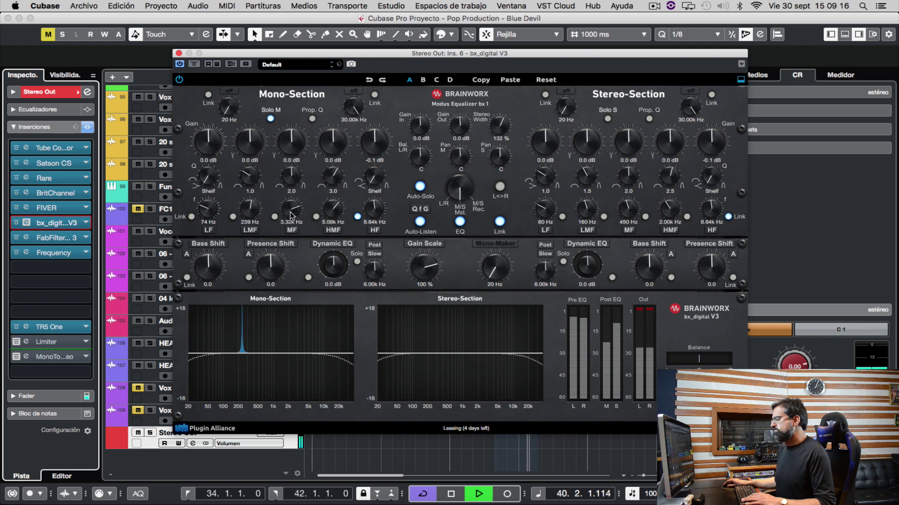
{"action": "left_click_drag", "start_coordinate": [292, 215], "coordinate": [378, 218]}
{"action": "left_click_drag", "start_coordinate": [360, 180], "coordinate": [356, 175]}
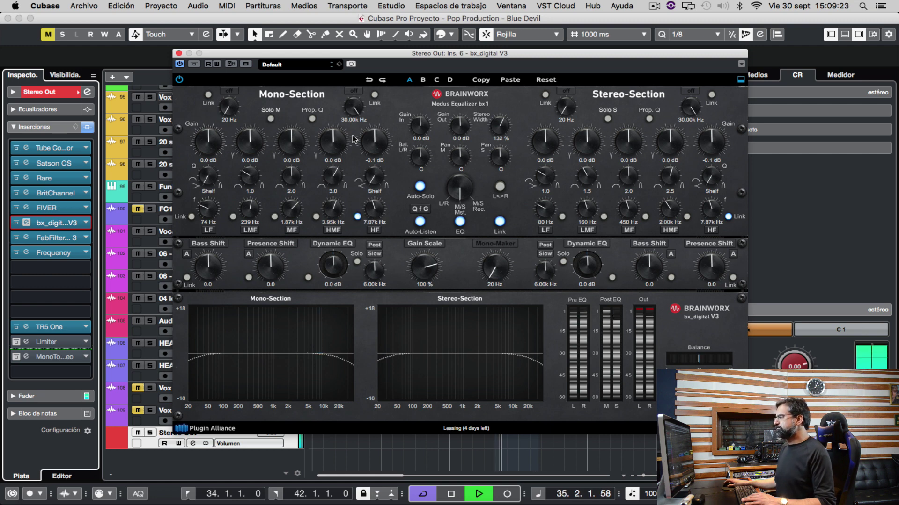
Stop playback and set the Mono-Section Q to 9.0 for LF and 15.0 for the LMF, MF, HMF and HF bands
{"action": "key", "text": "space"}
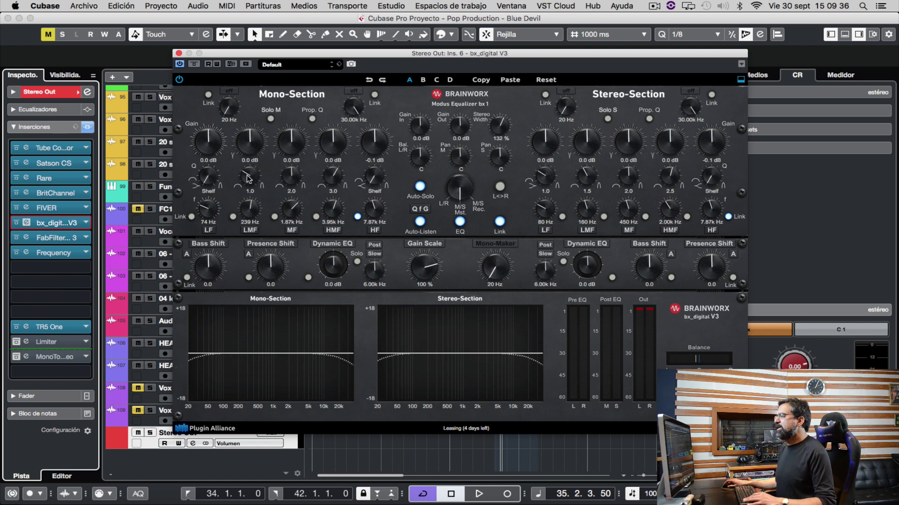
{"action": "left_click_drag", "start_coordinate": [368, 178], "coordinate": [362, 29]}
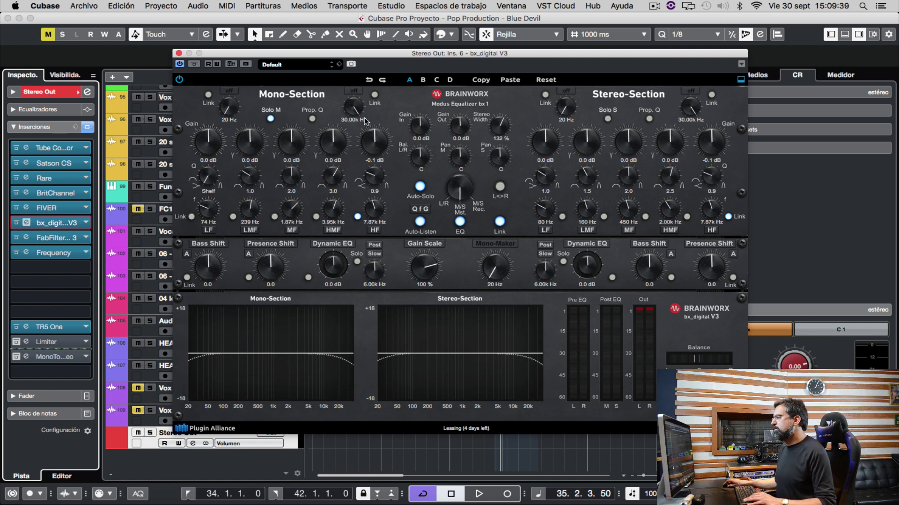
{"action": "left_click_drag", "start_coordinate": [331, 171], "coordinate": [335, 120]}
{"action": "left_click_drag", "start_coordinate": [293, 176], "coordinate": [290, 112]}
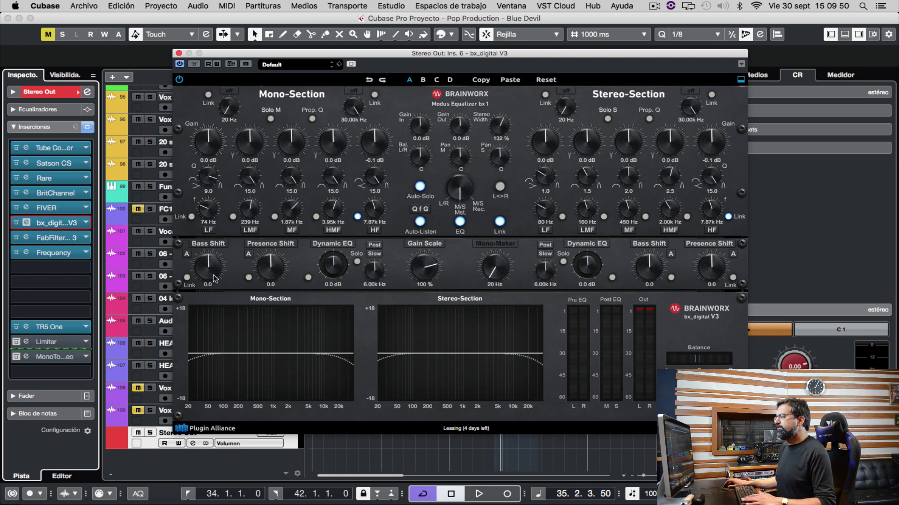
Audition the Mono-Section Bass Shift with boosts and cuts during playback, settling on -0.7
{"action": "key", "text": "space"}
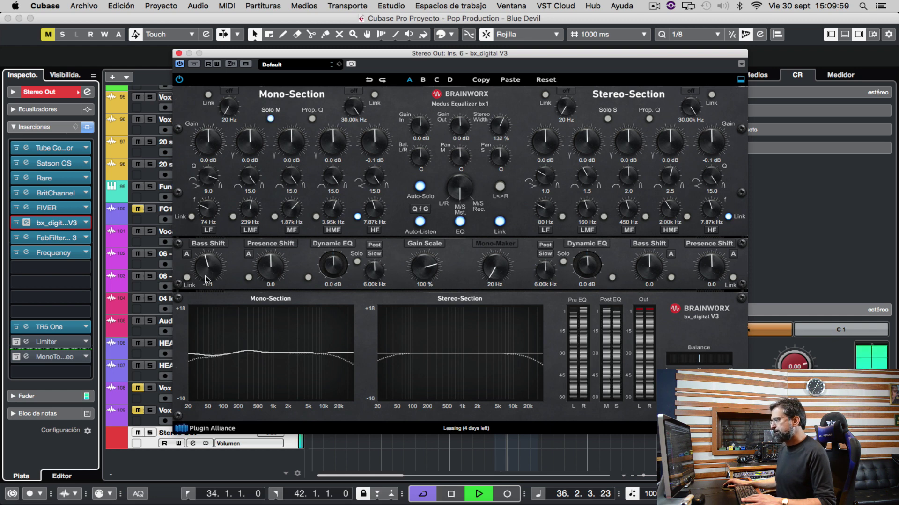
{"action": "left_click_drag", "start_coordinate": [206, 279], "coordinate": [208, 244]}
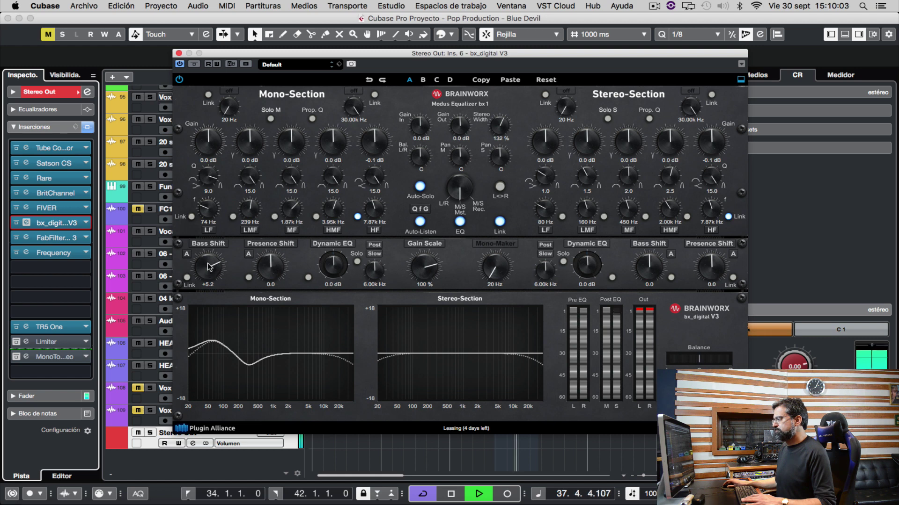
{"action": "mouse_move", "coordinate": [209, 267]}
{"action": "left_mouse_down"}
{"action": "mouse_move", "coordinate": [207, 294]}
{"action": "mouse_move", "coordinate": [209, 277]}
{"action": "left_mouse_up"}
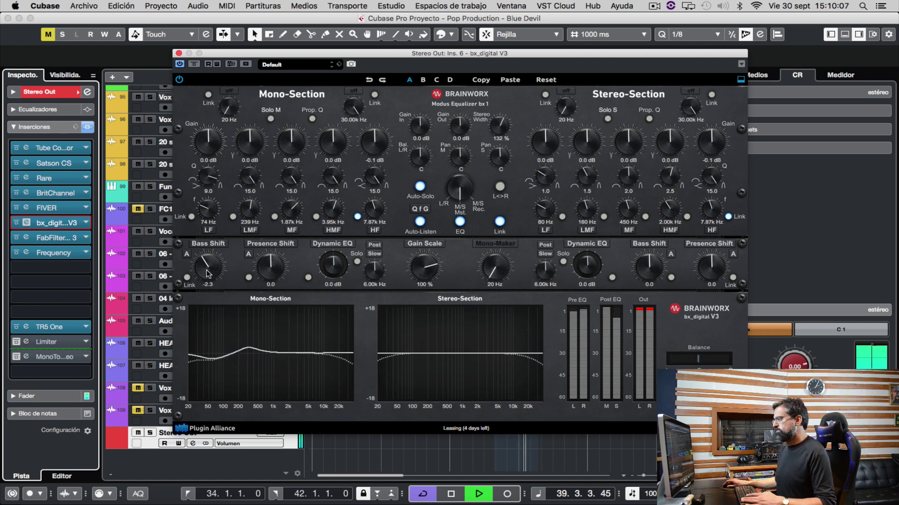
{"action": "left_click_drag", "start_coordinate": [209, 273], "coordinate": [206, 256]}
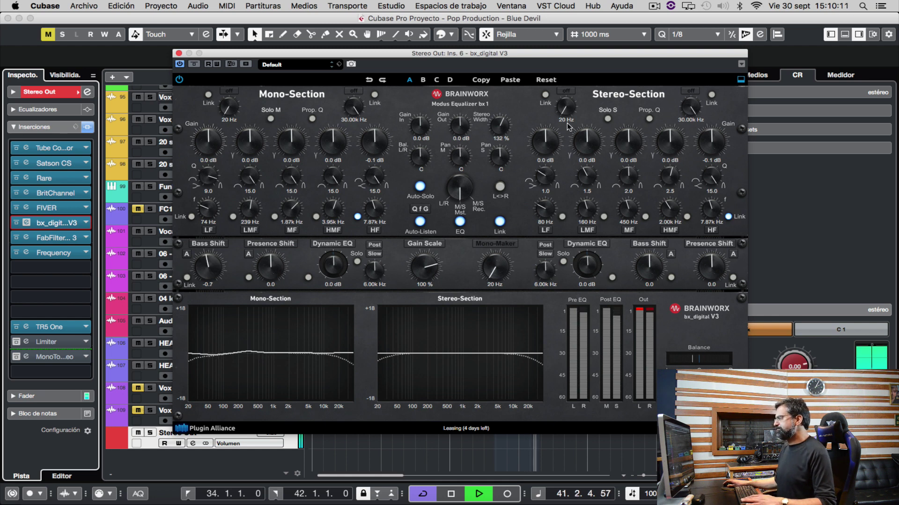
{"action": "key", "text": "space"}
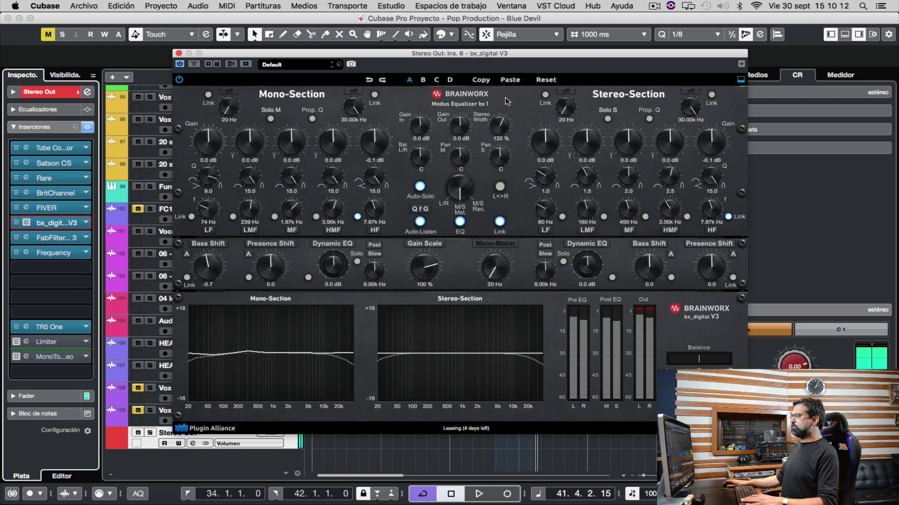
Try out the Stereo Width control while the looped section plays, ending at 132 %
{"action": "key", "text": "space"}
{"action": "left_click", "coordinate": [500, 128], "text": "alt"}
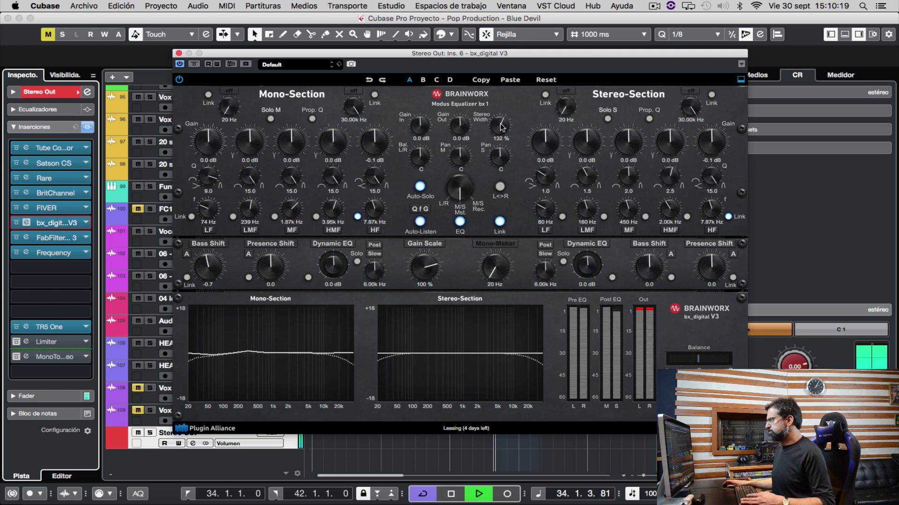
{"action": "mouse_move", "coordinate": [501, 127]}
{"action": "left_mouse_down"}
{"action": "mouse_move", "coordinate": [500, 84]}
{"action": "mouse_move", "coordinate": [488, 97]}
{"action": "mouse_move", "coordinate": [498, 123]}
{"action": "left_mouse_up"}
{"action": "left_click_drag", "start_coordinate": [497, 122], "coordinate": [499, 124]}
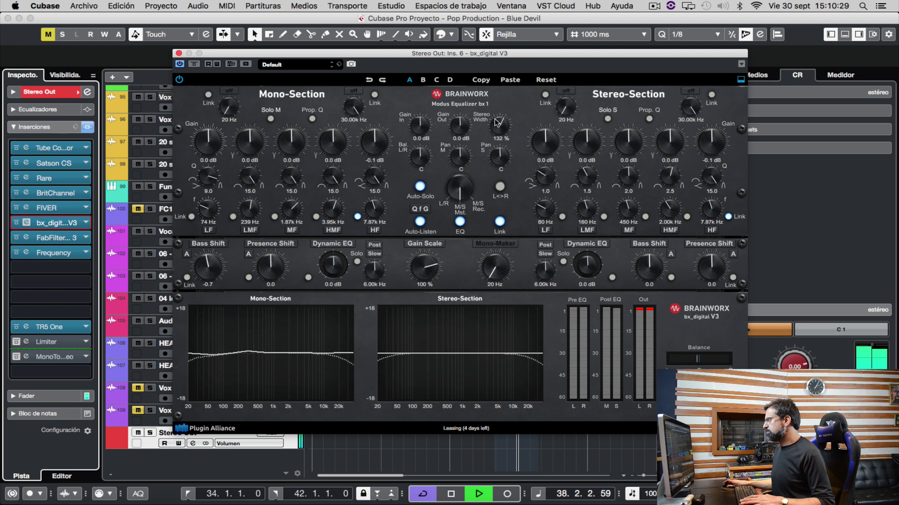
{"action": "key", "text": "space"}
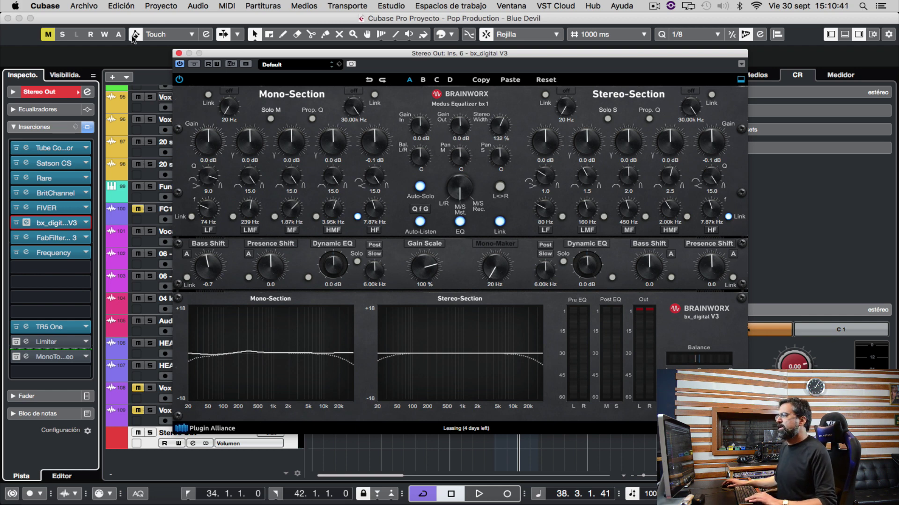
Replace the bx_digital V3 window with the FabFilter Pro-Q 3 insert and add a low-shelf band at about 31 Hz, +0.15 dB
{"action": "left_click", "coordinate": [178, 54]}
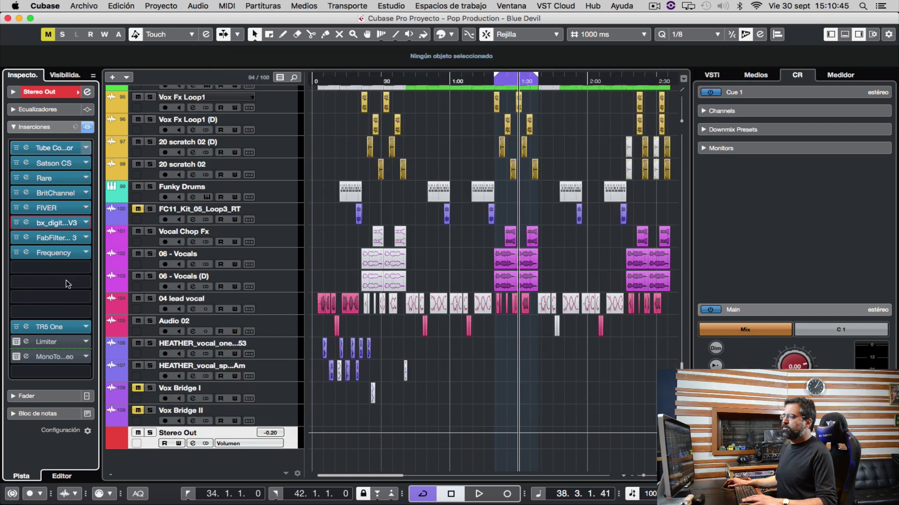
{"action": "double_click", "coordinate": [66, 244]}
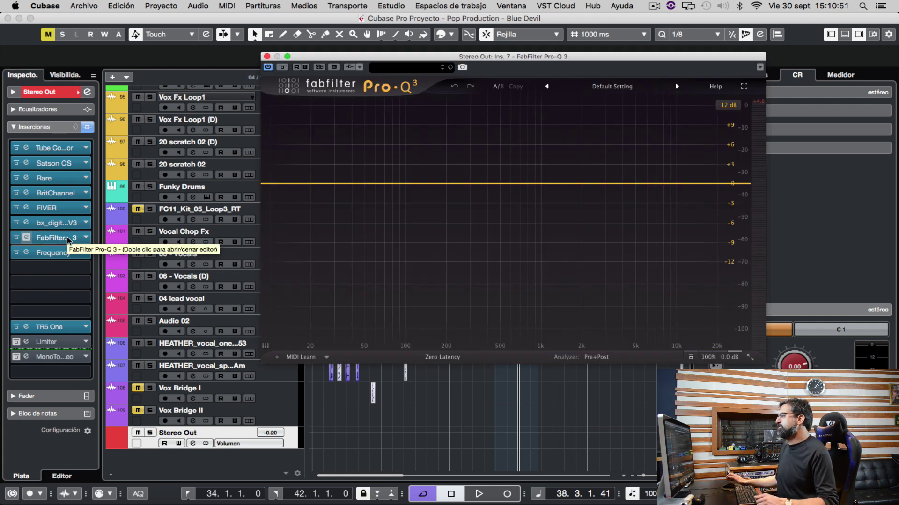
{"action": "left_click", "coordinate": [324, 184]}
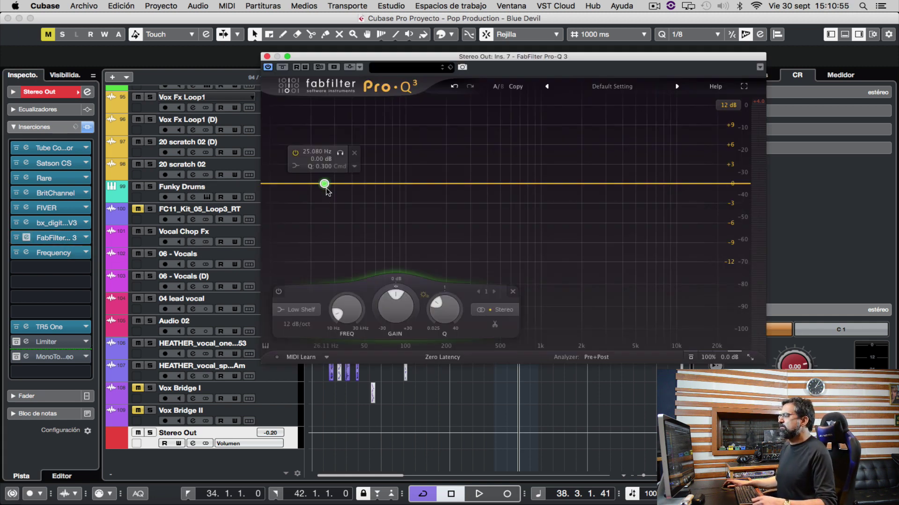
{"action": "mouse_move", "coordinate": [324, 183]}
{"action": "left_mouse_down"}
{"action": "mouse_move", "coordinate": [312, 169]}
{"action": "mouse_move", "coordinate": [339, 183]}
{"action": "left_mouse_up"}
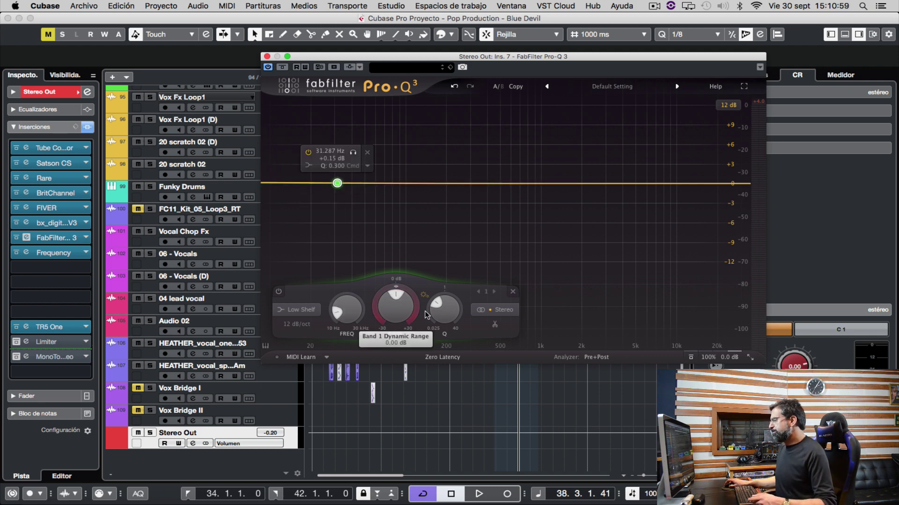
Add a bell band at about 99 Hz with -0.80 dB gain and a dynamic range of about -1.37 dB
{"action": "left_click", "coordinate": [379, 184]}
{"action": "left_click_drag", "start_coordinate": [379, 183], "coordinate": [405, 189]}
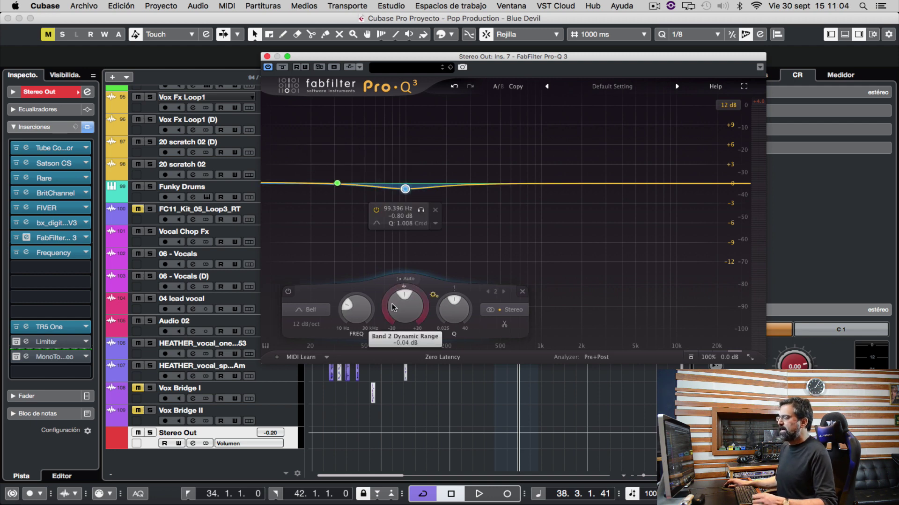
{"action": "scroll", "coordinate": [393, 308], "scroll_direction": "down", "scroll_amount": 3}
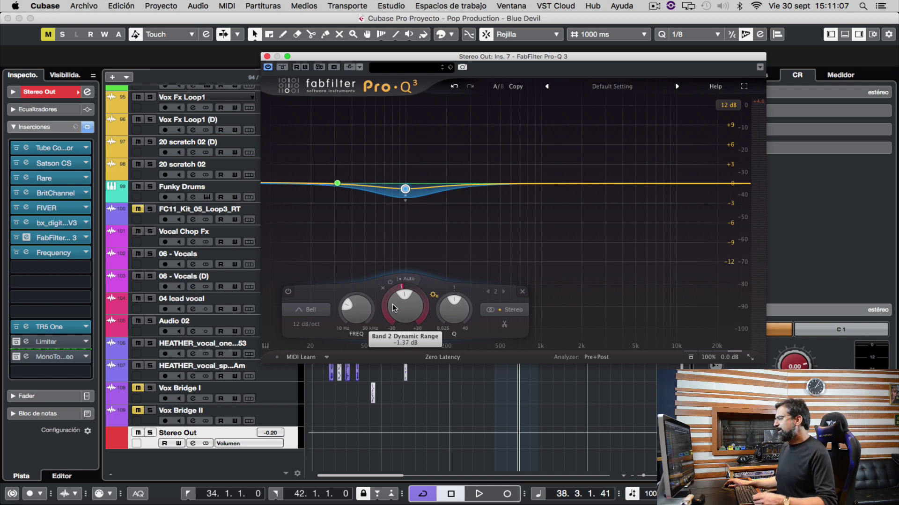
{"action": "mouse_move", "coordinate": [403, 189]}
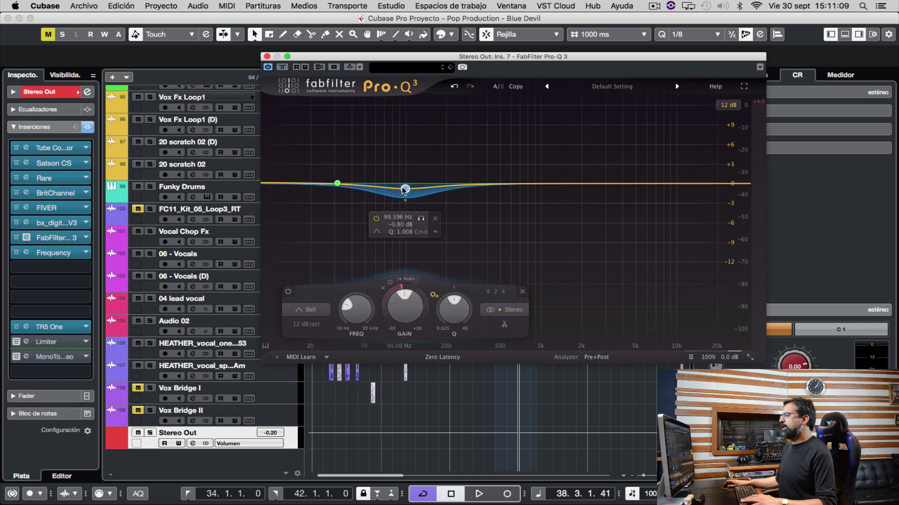
Close and reopen the Pro-Q 3, sweep the dynamic bell band through the lows and settle it at about 99 Hz, -0.82 dB
{"action": "key", "text": "super+w"}
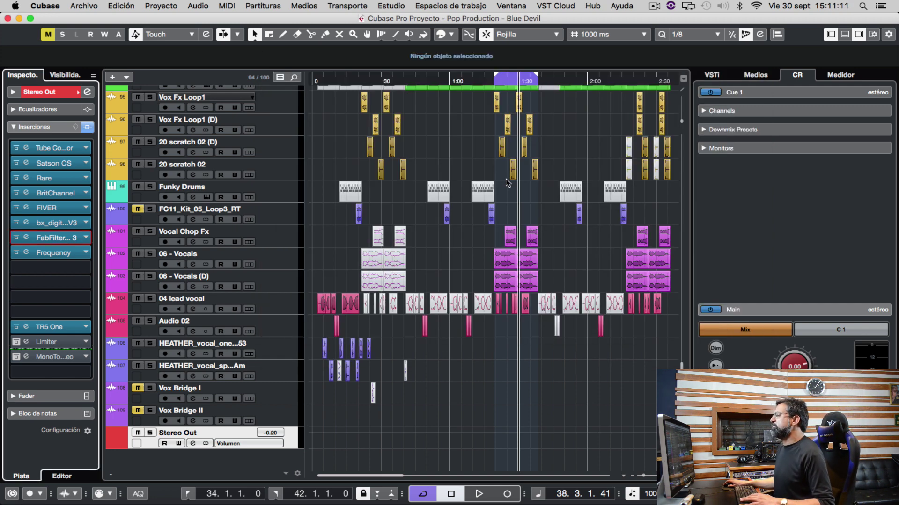
{"action": "left_click", "coordinate": [65, 237]}
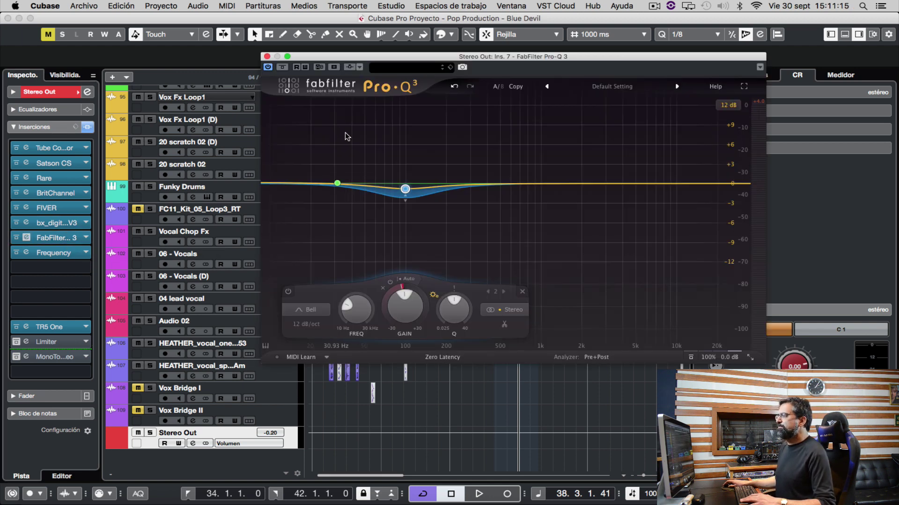
{"action": "mouse_move", "coordinate": [414, 197]}
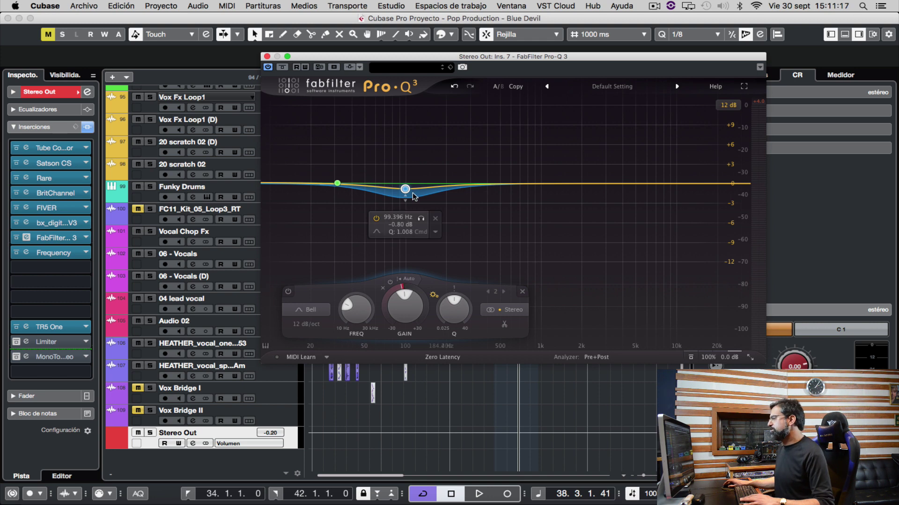
{"action": "left_click_drag", "start_coordinate": [406, 189], "coordinate": [370, 193]}
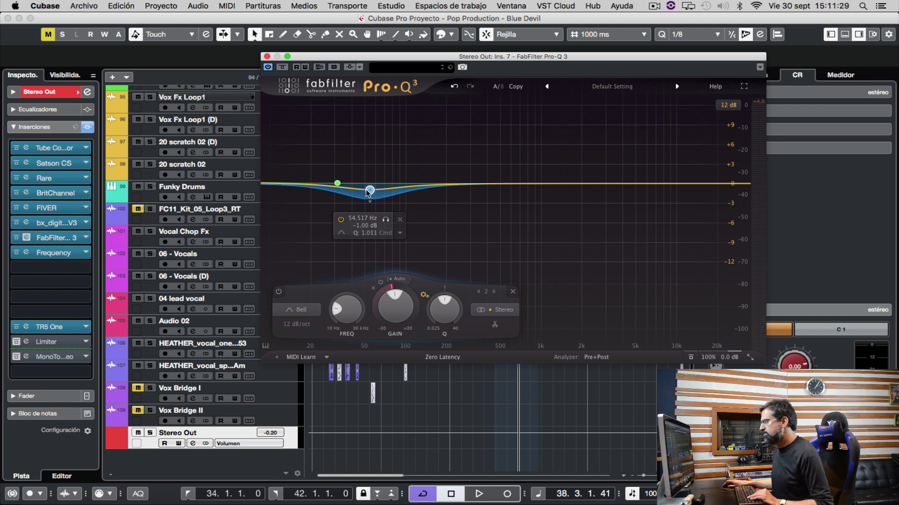
{"action": "left_click_drag", "start_coordinate": [372, 192], "coordinate": [414, 190]}
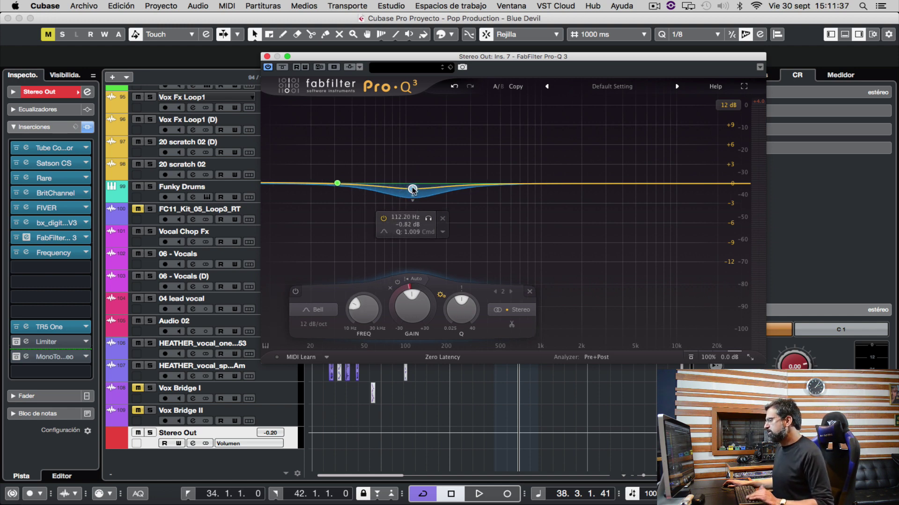
{"action": "key", "text": "space"}
{"action": "left_click_drag", "start_coordinate": [429, 223], "coordinate": [413, 166]}
{"action": "key", "text": "space"}
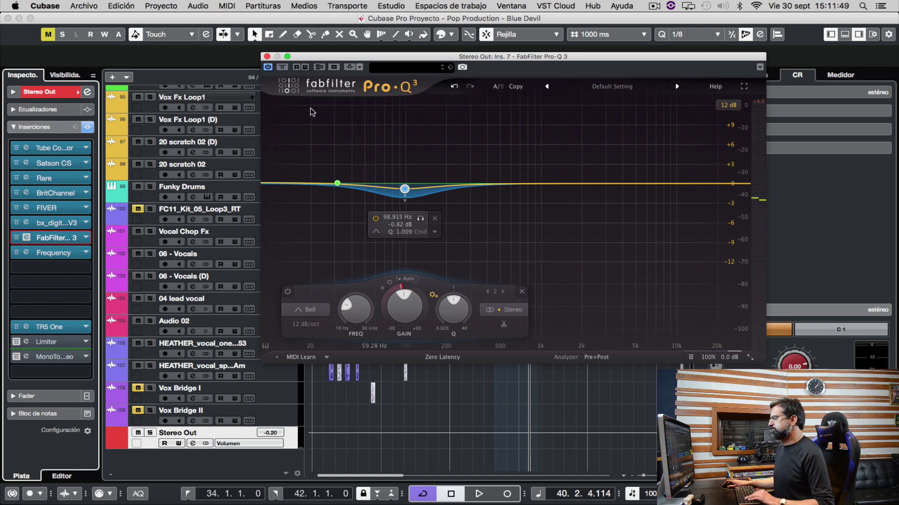
Compare the looped section with the Pro-Q 3 bypassed and active, leave it active, and close the plug-in
{"action": "key", "text": "space"}
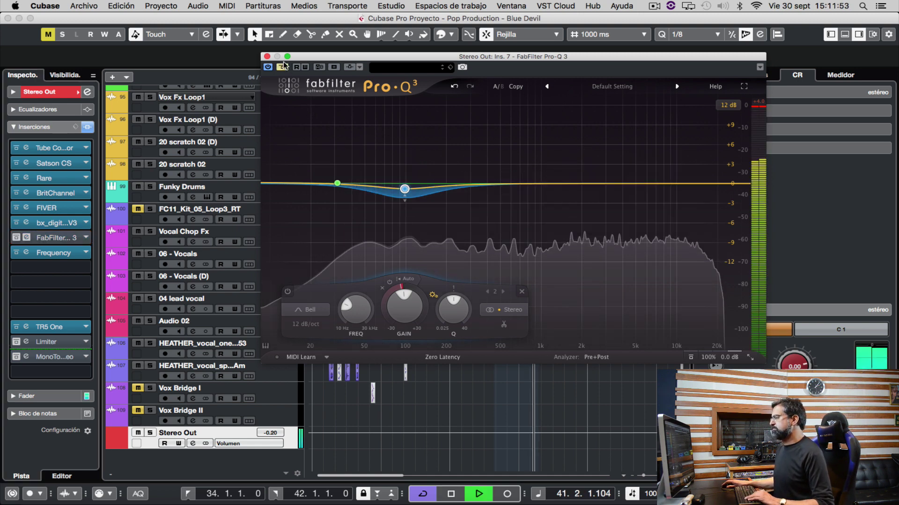
{"action": "left_click", "coordinate": [284, 67]}
{"action": "left_click", "coordinate": [283, 68]}
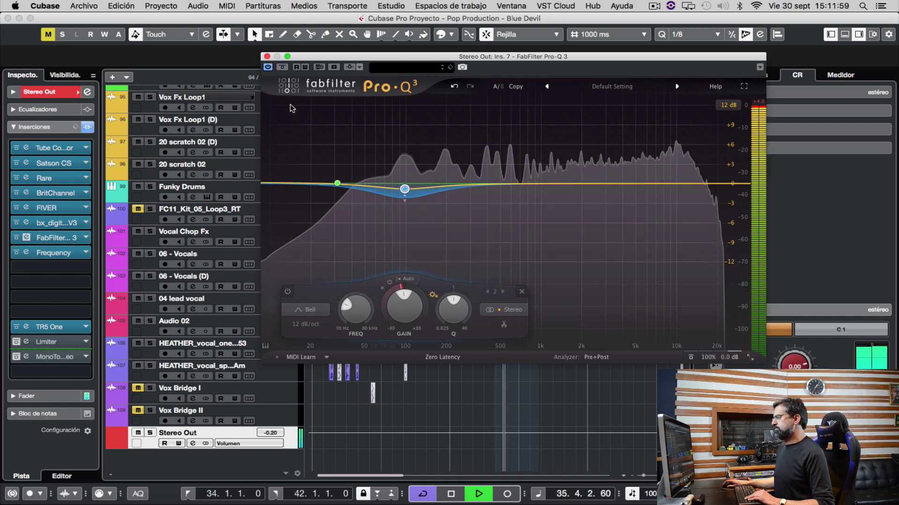
{"action": "key", "text": "space"}
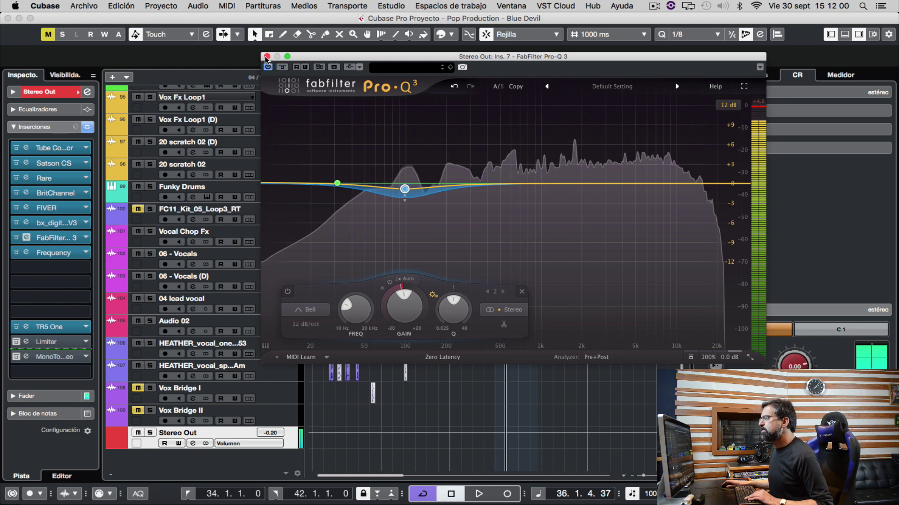
{"action": "left_click", "coordinate": [267, 56]}
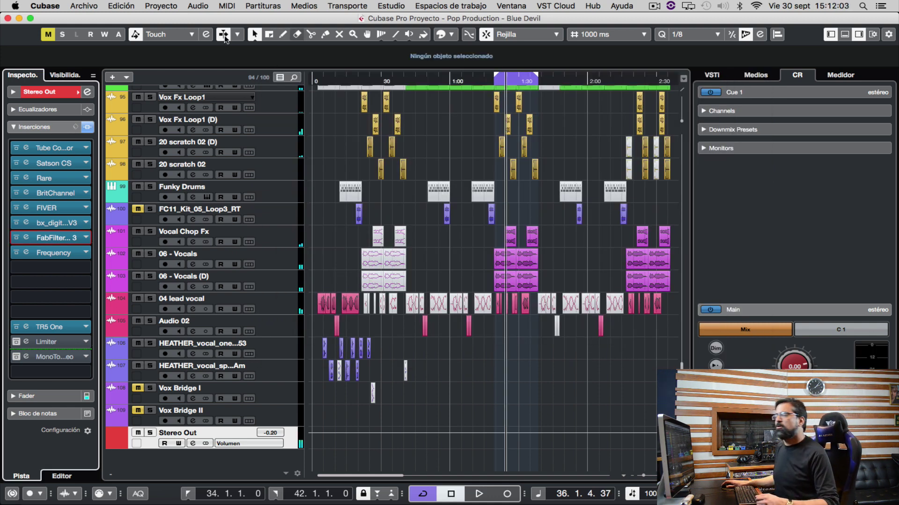
Open the Frequency insert and switch band 3's linear-phase mode on and off again
{"action": "left_click", "coordinate": [51, 253]}
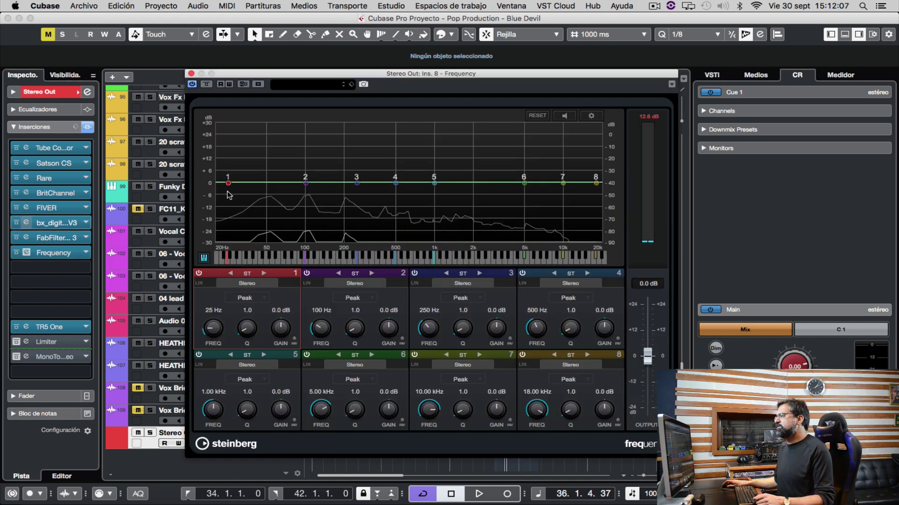
{"action": "left_click_drag", "start_coordinate": [318, 75], "coordinate": [321, 52]}
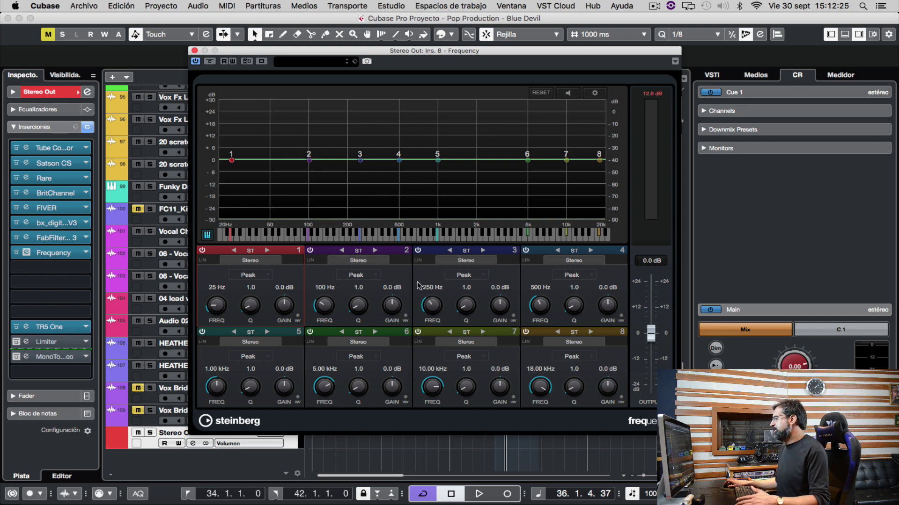
{"action": "left_click", "coordinate": [418, 260]}
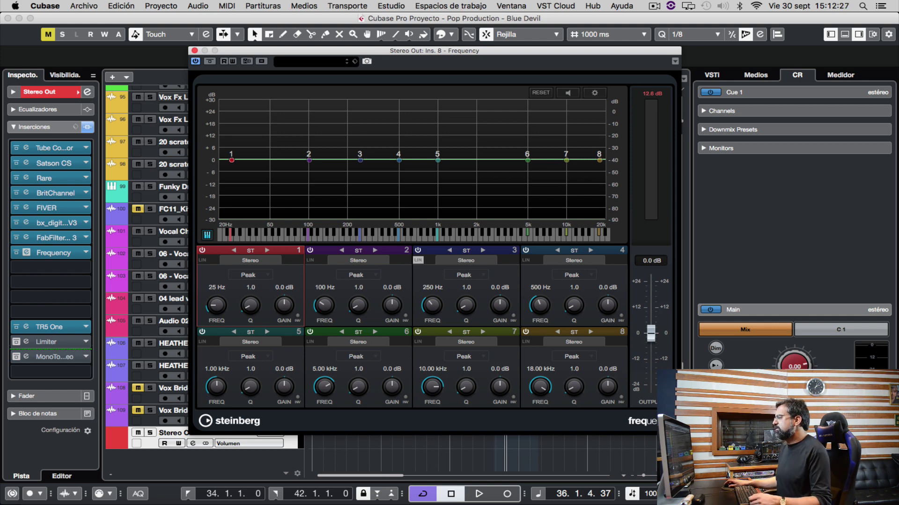
{"action": "left_click", "coordinate": [418, 261]}
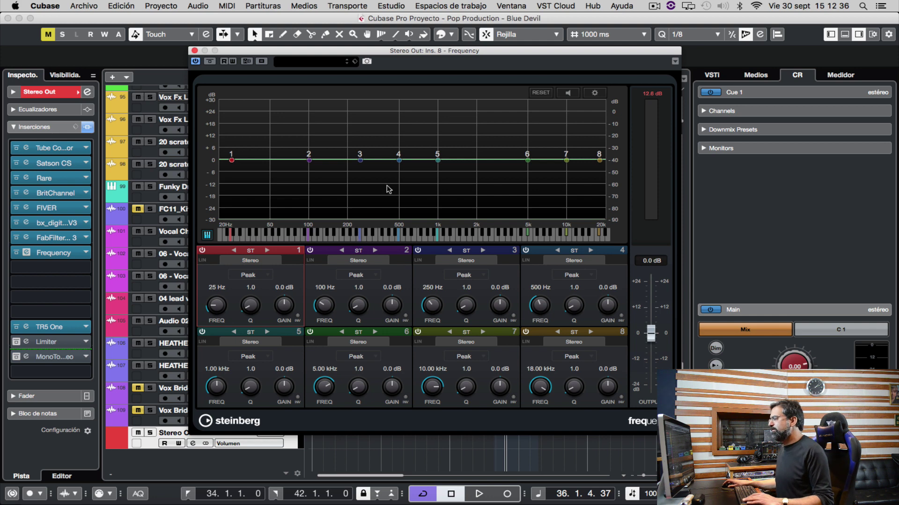
Play the looped section to examine its spectrum in the Frequency equalizer, stop playback and close the plug-in
{"action": "key", "text": "space"}
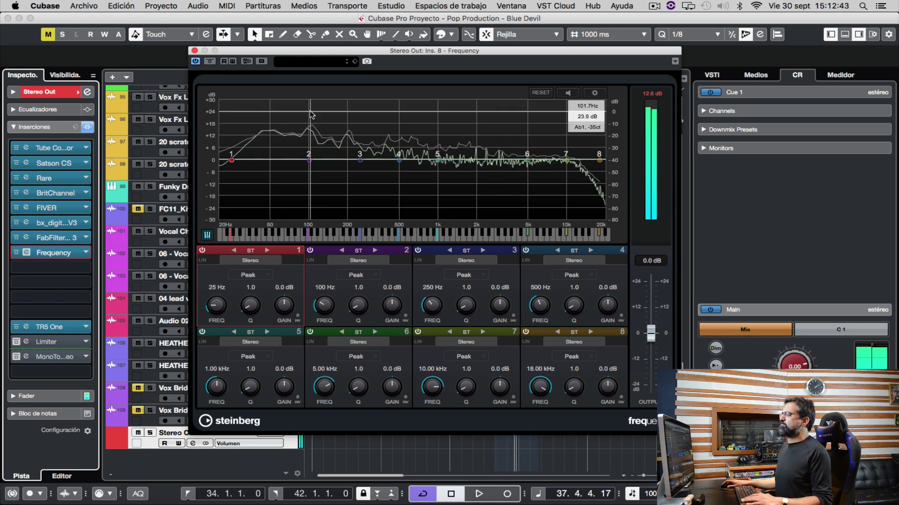
{"action": "key", "text": "space"}
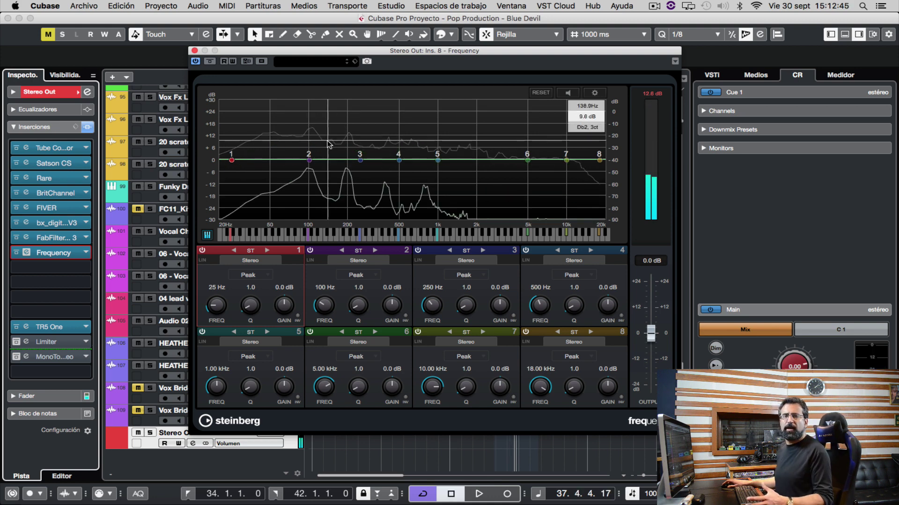
{"action": "left_click", "coordinate": [195, 51]}
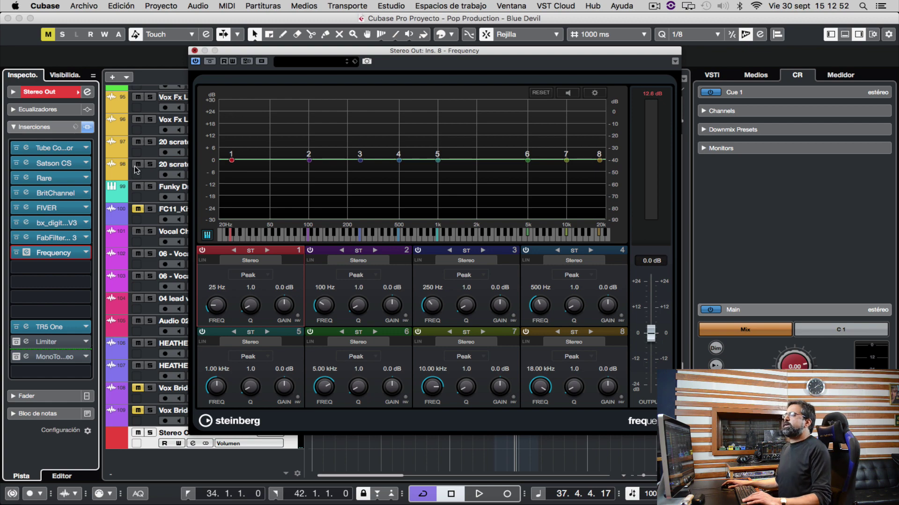